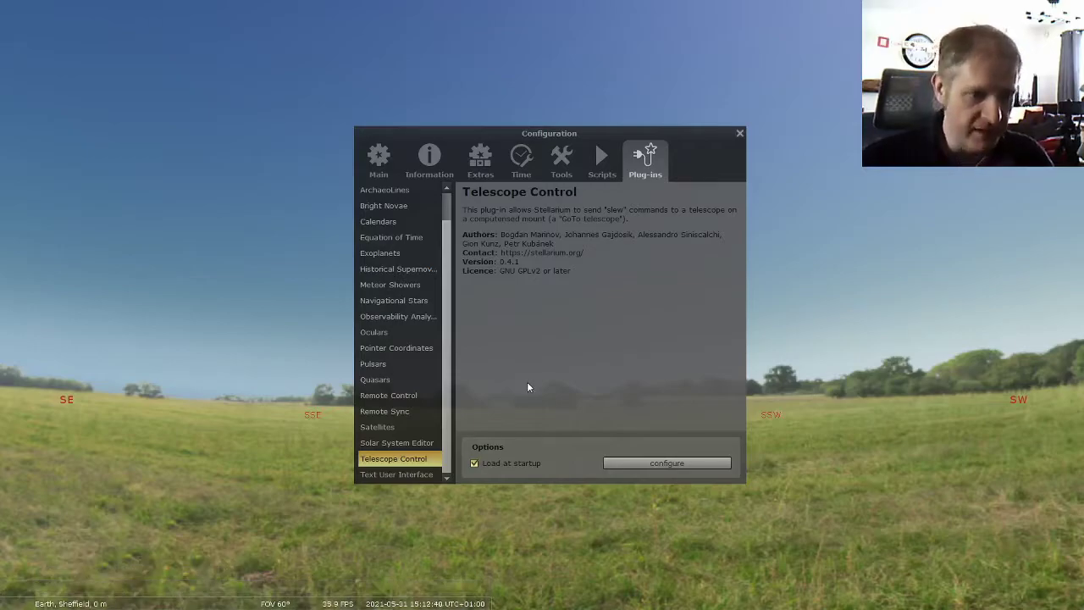
# Open the Telescope Control plug-in's configuration and start adding a new telescope.
pyautogui.click(642, 464)
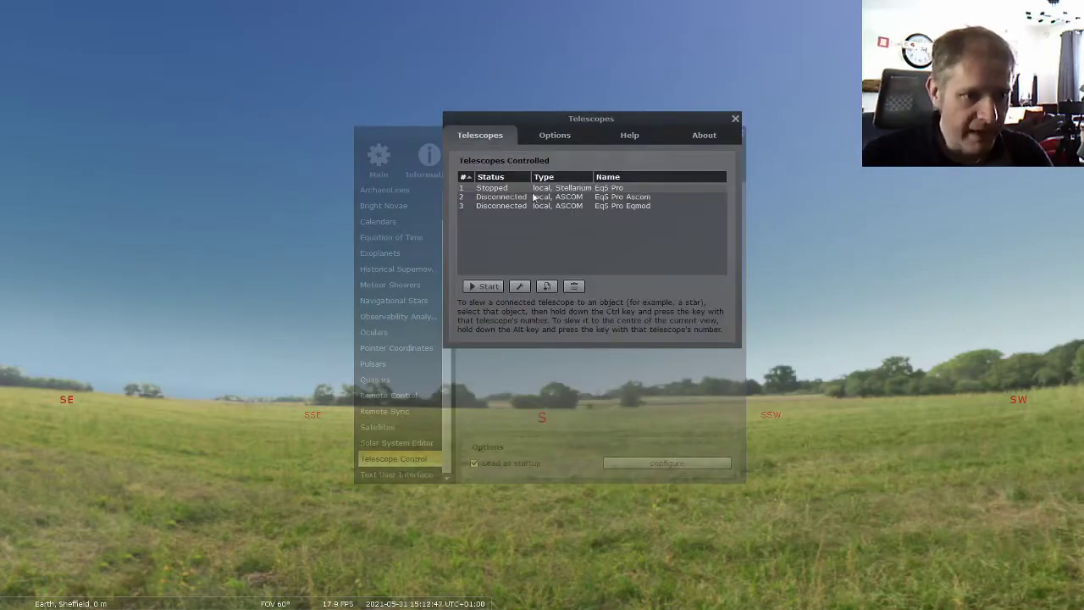
pyautogui.moveTo(556, 112); pyautogui.dragTo(514, 128)
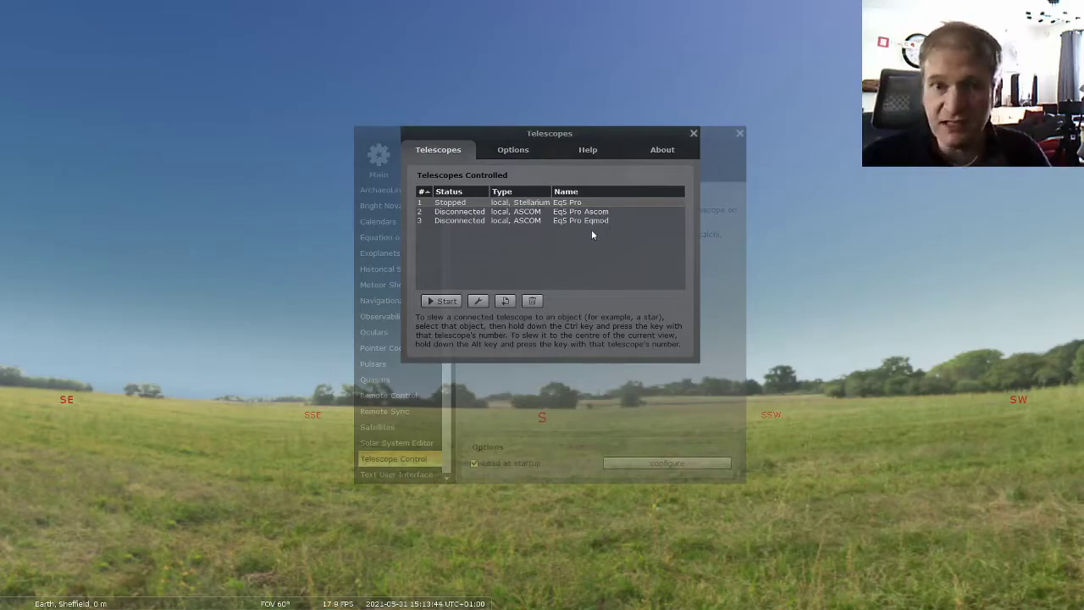
pyautogui.moveTo(616, 132); pyautogui.dragTo(603, 133)
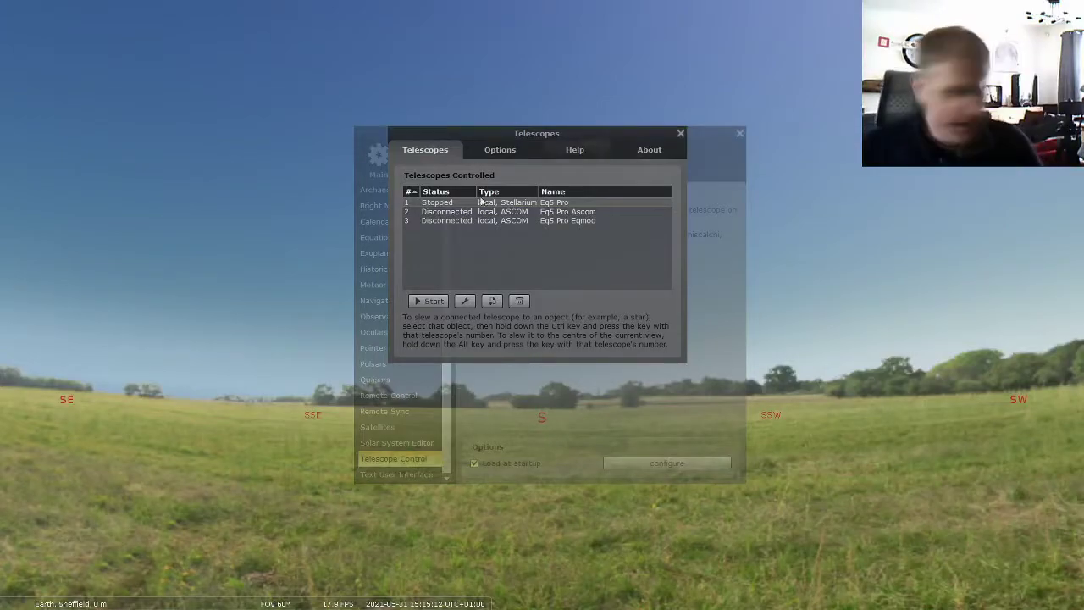
pyautogui.click(493, 301)
pyautogui.moveTo(587, 174); pyautogui.dragTo(489, 129)
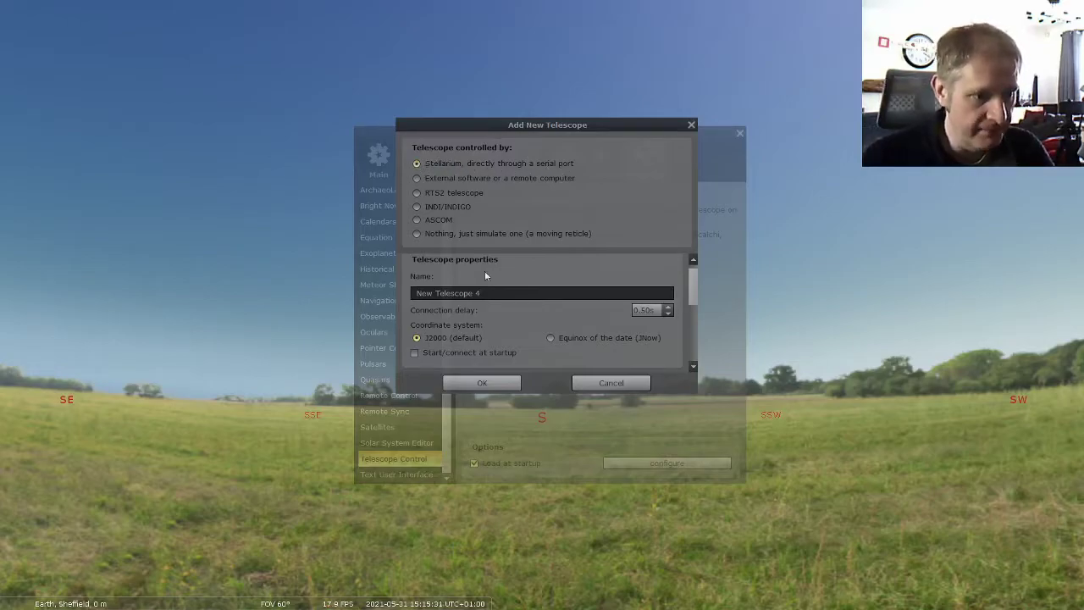
# Replace the default name of the new telescope with "New Eq5 Pro".
pyautogui.press('BackSpace')
pyautogui.press('BackSpace')
pyautogui.press('BackSpace')
pyautogui.press('BackSpace')
pyautogui.press('BackSpace')
pyautogui.press('BackSpace')
pyautogui.press('BackSpace')
pyautogui.press('BackSpace')
pyautogui.press('BackSpace')
pyautogui.press('BackSpace')
pyautogui.press('BackSpace')
pyautogui.press('BackSpace')
pyautogui.press('BackSpace')
pyautogui.press('BackSpace')
pyautogui.press('BackSpace')
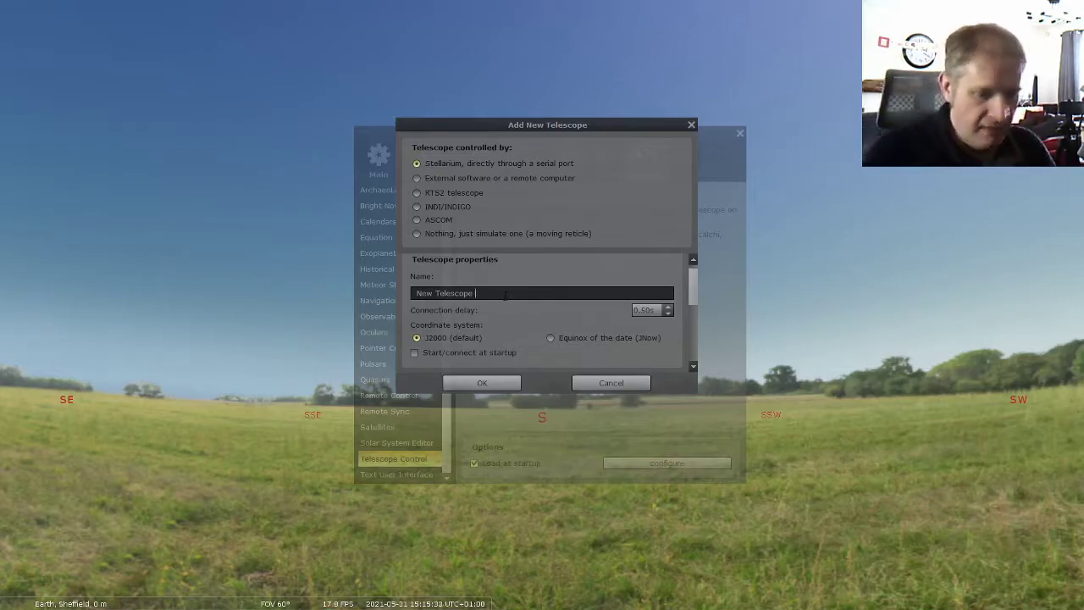
pyautogui.write('Ne')
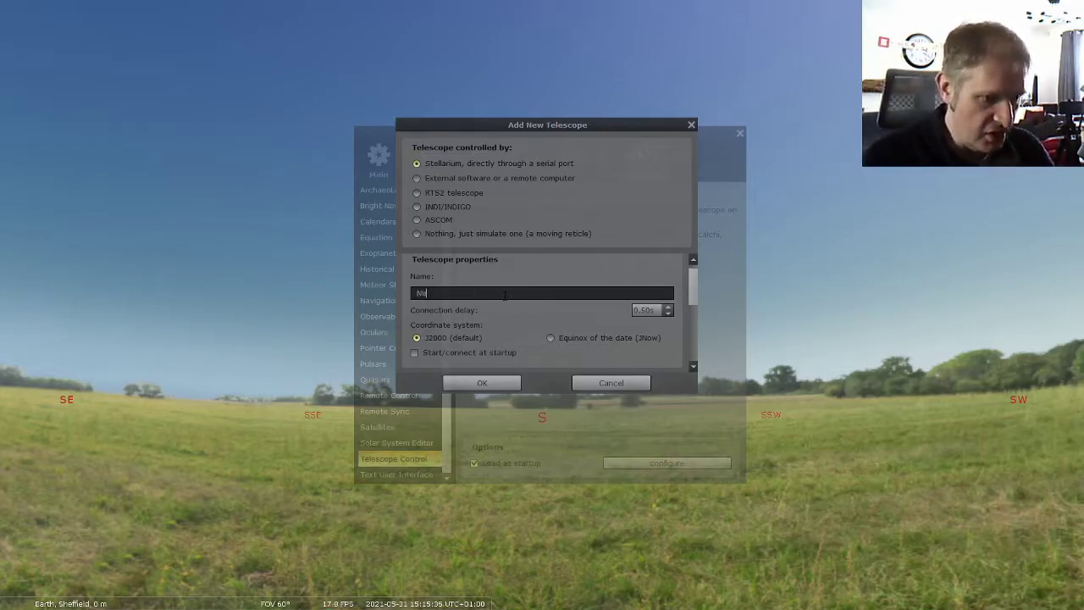
pyautogui.write('w Eq5 Pro')
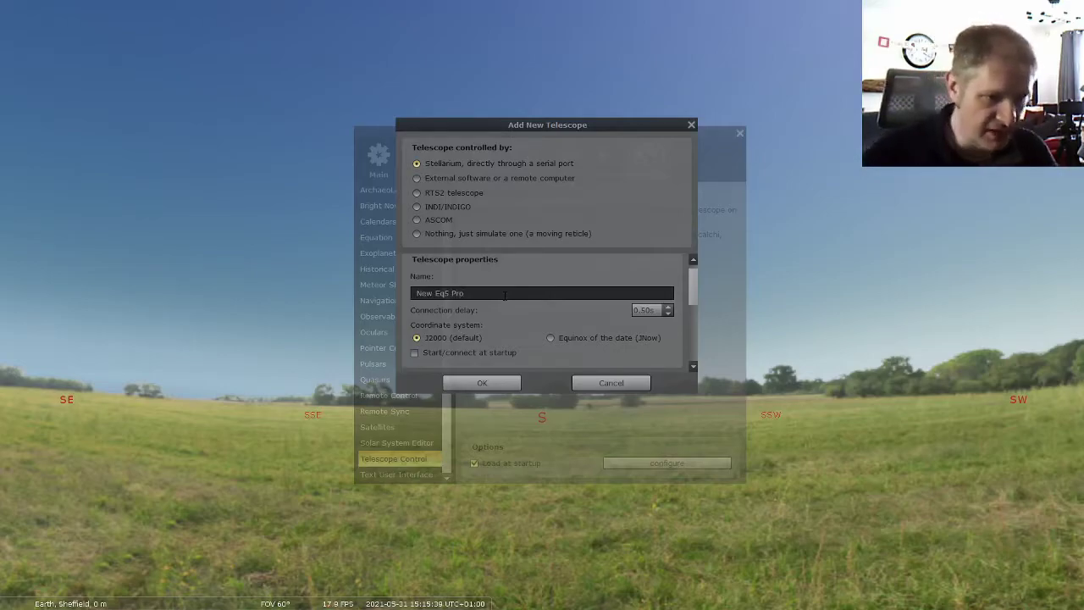
# Set the new telescope's serial port to COM3 and device model to Sky-Watcher SynScan (version 3 or later), and save it.
pyautogui.moveTo(694, 277); pyautogui.dragTo(694, 285)
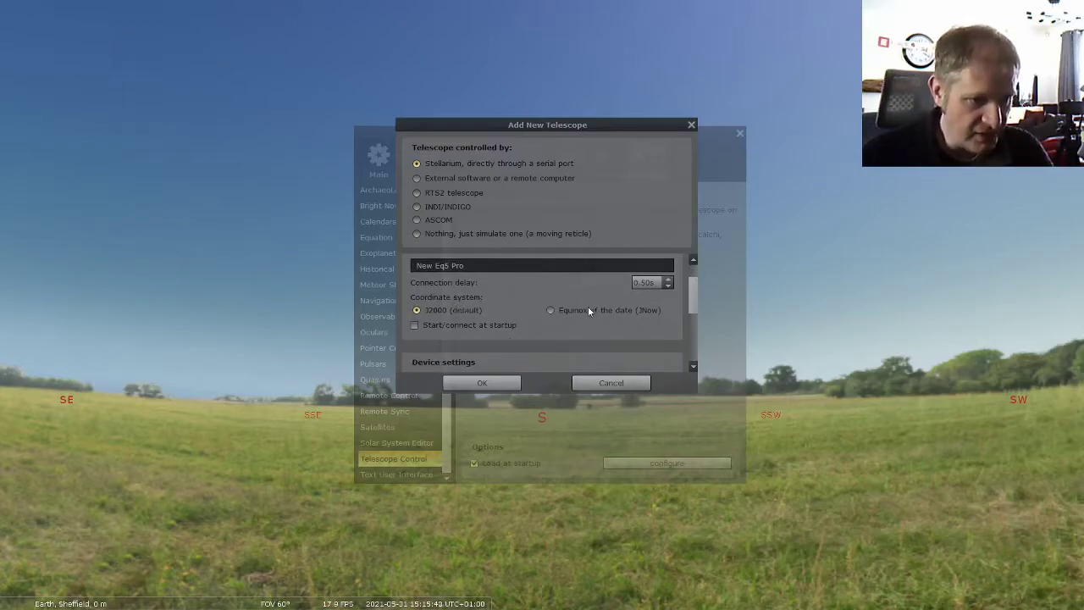
pyautogui.moveTo(693, 283); pyautogui.dragTo(689, 307)
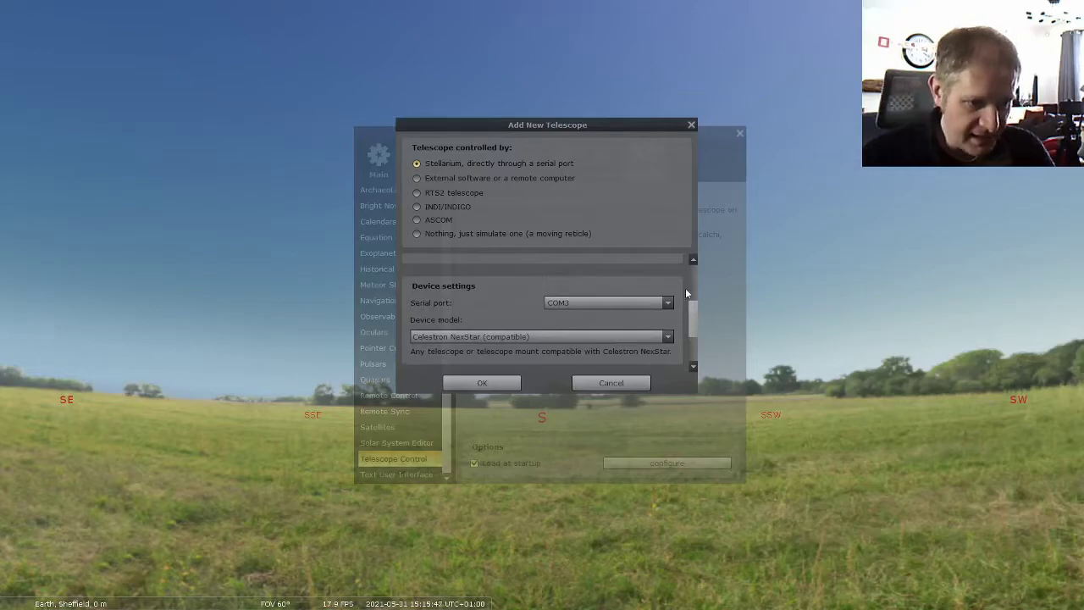
pyautogui.click(668, 303)
pyautogui.click(578, 314)
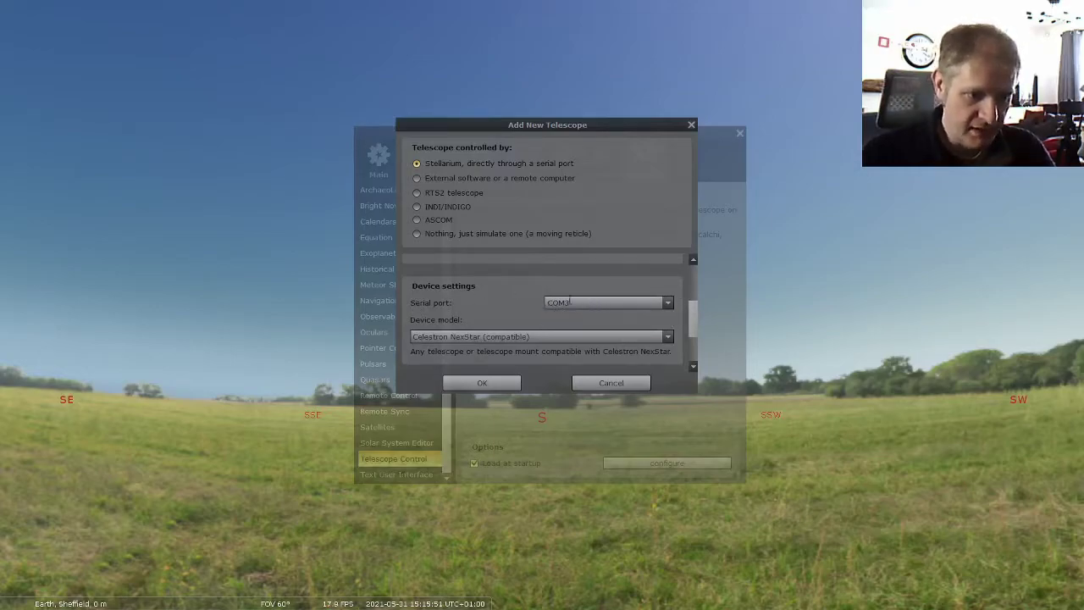
pyautogui.click(667, 336)
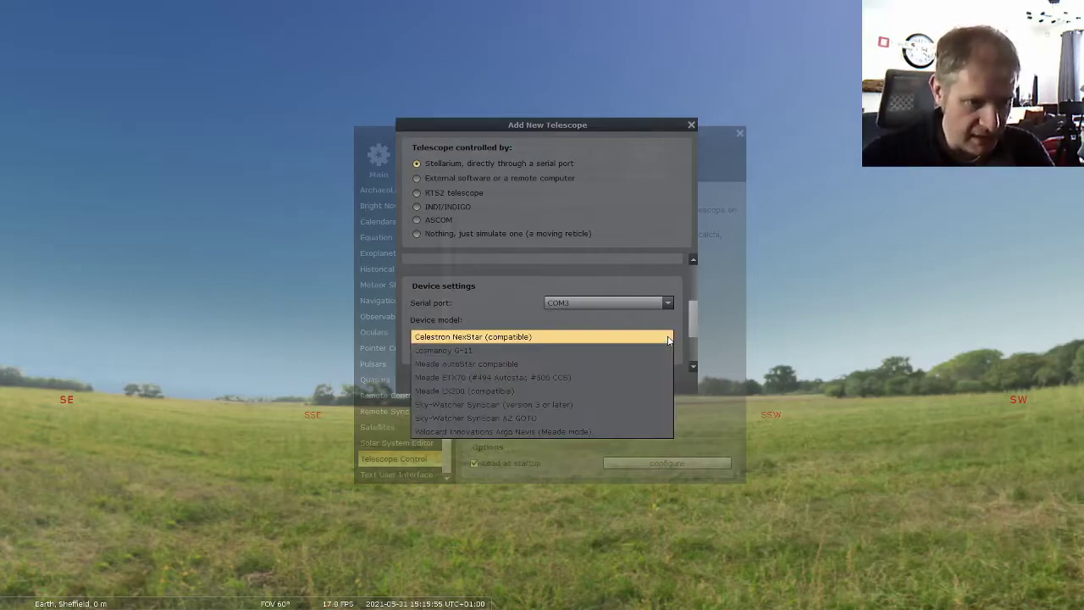
pyautogui.click(526, 405)
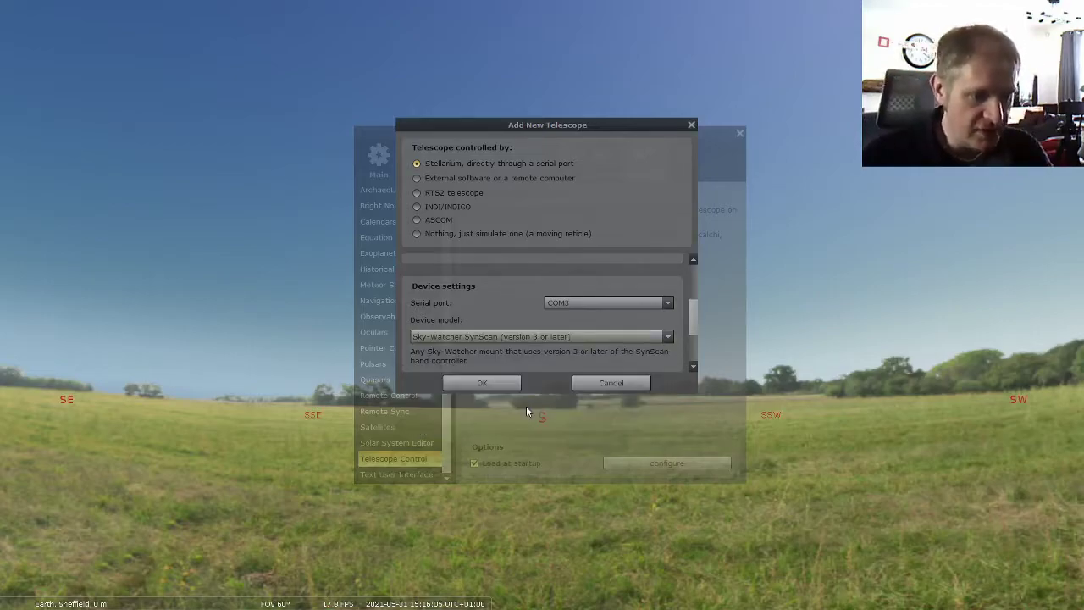
pyautogui.moveTo(690, 327); pyautogui.dragTo(692, 361)
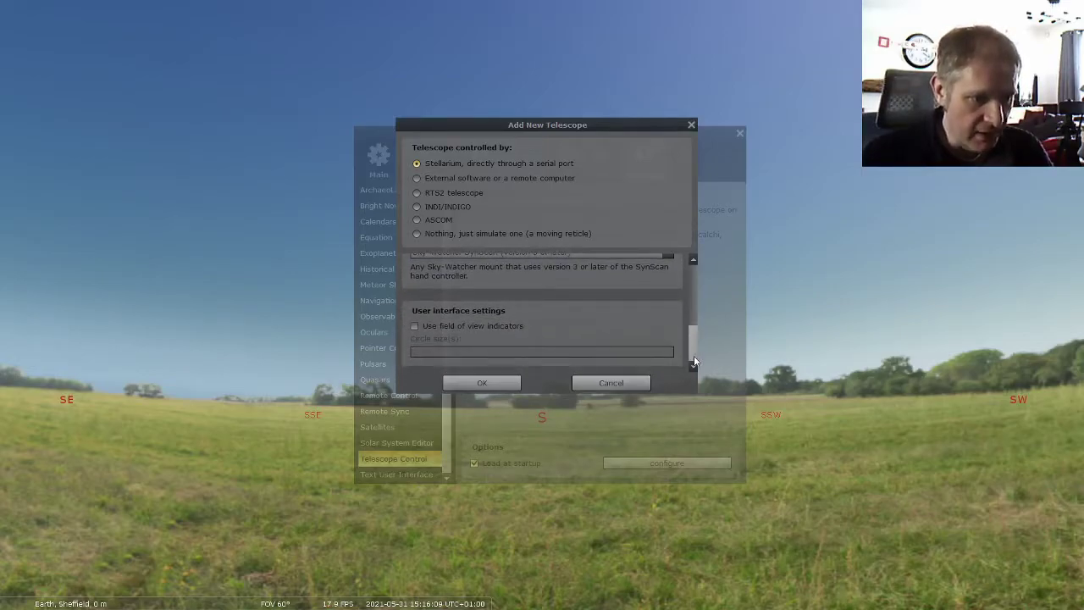
pyautogui.click(479, 386)
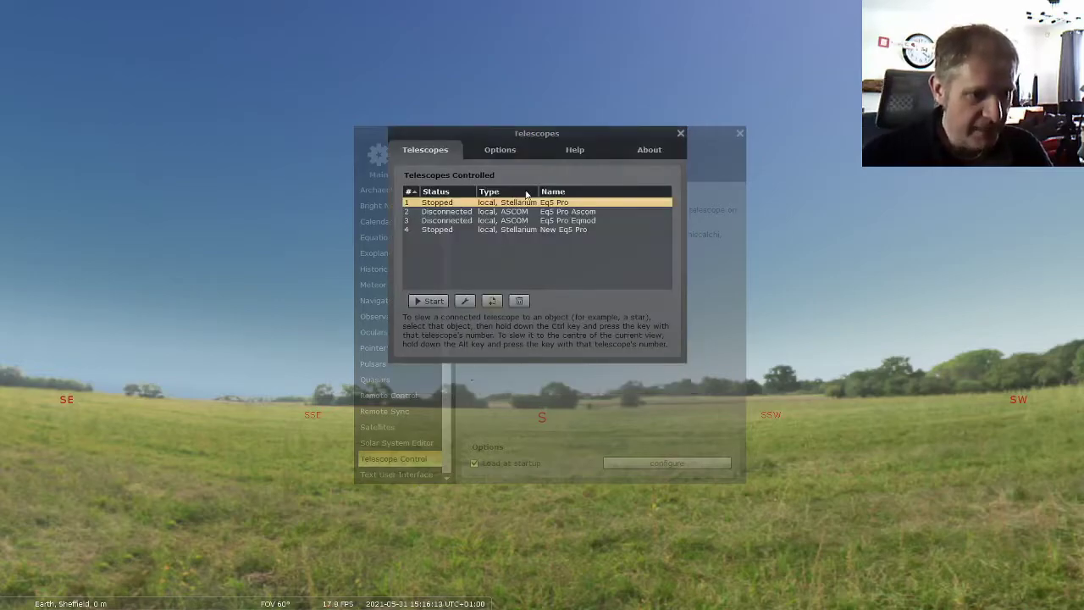
# Connect the New Eq5 Pro telescope and close the telescope and configuration windows.
pyautogui.click(437, 232)
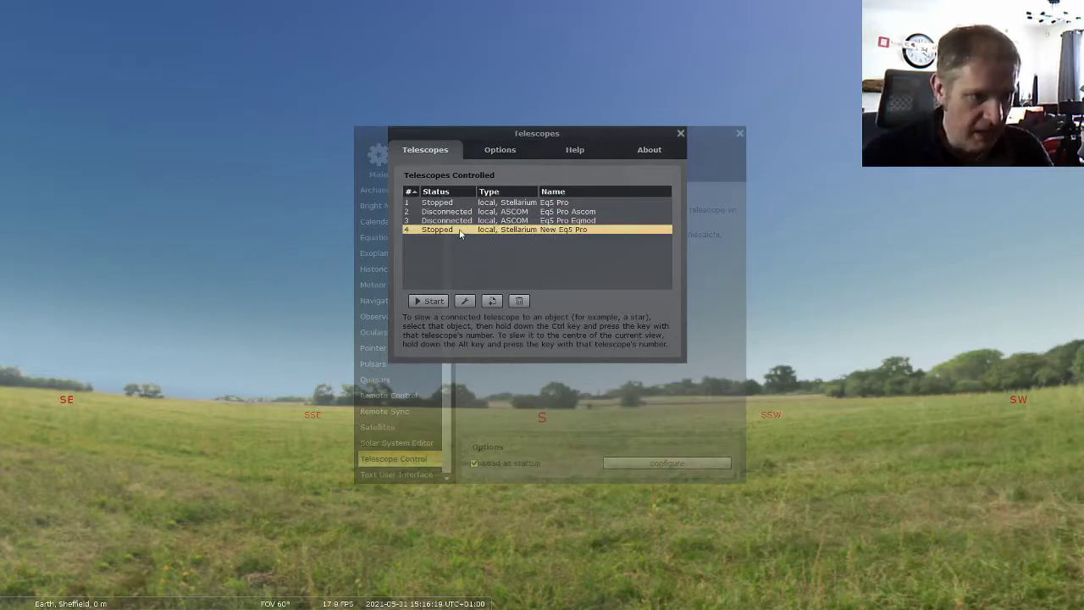
pyautogui.click(414, 301)
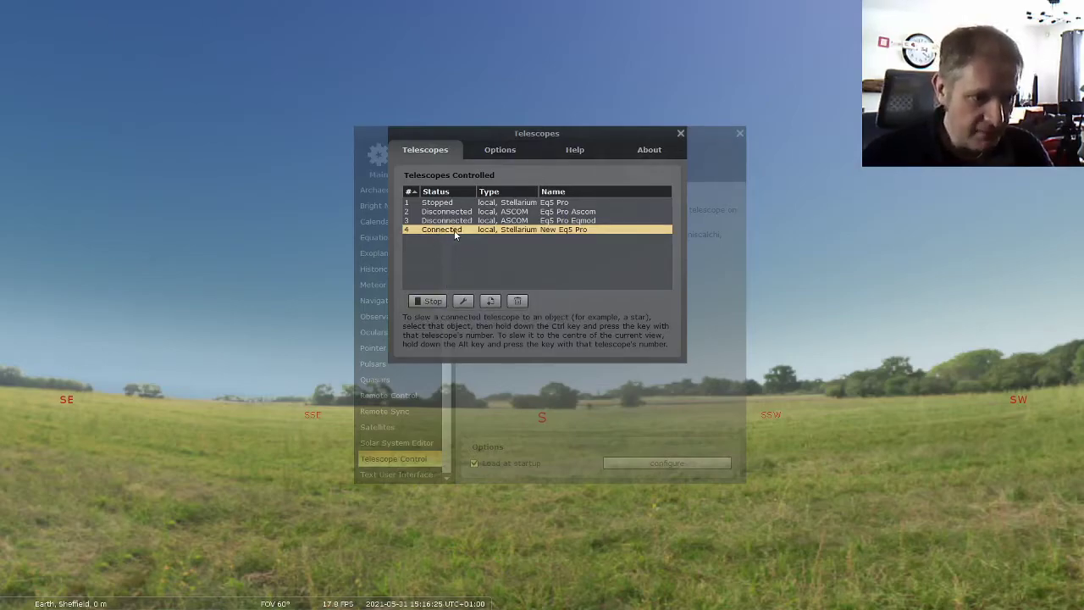
pyautogui.click(681, 134)
pyautogui.click(739, 133)
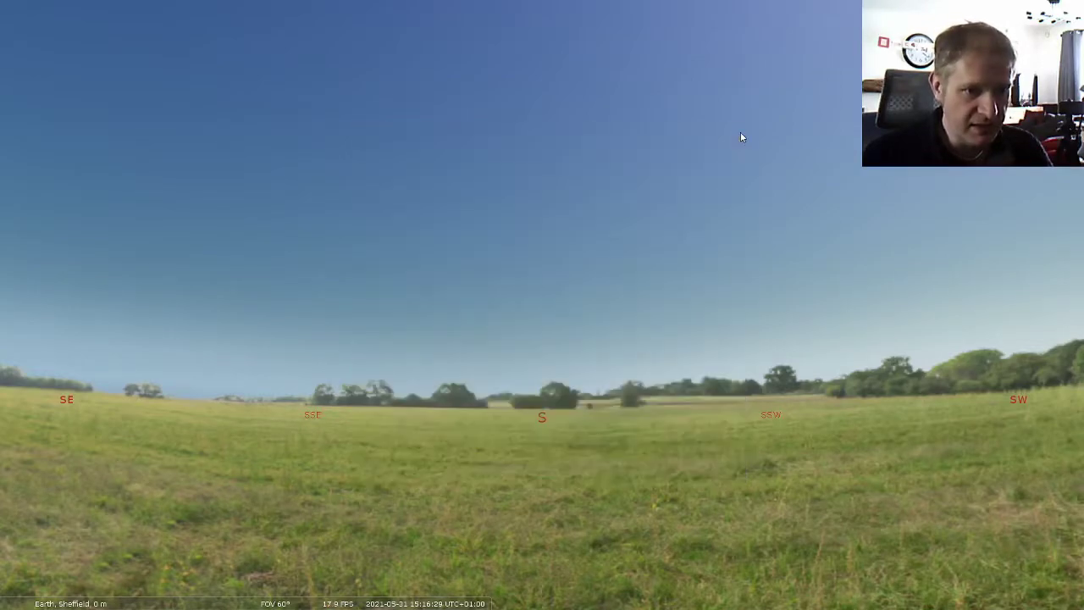
# Look around the sky to locate the New Eq5 Pro telescope reticle.
pyautogui.press('Right')
pyautogui.press('Up')
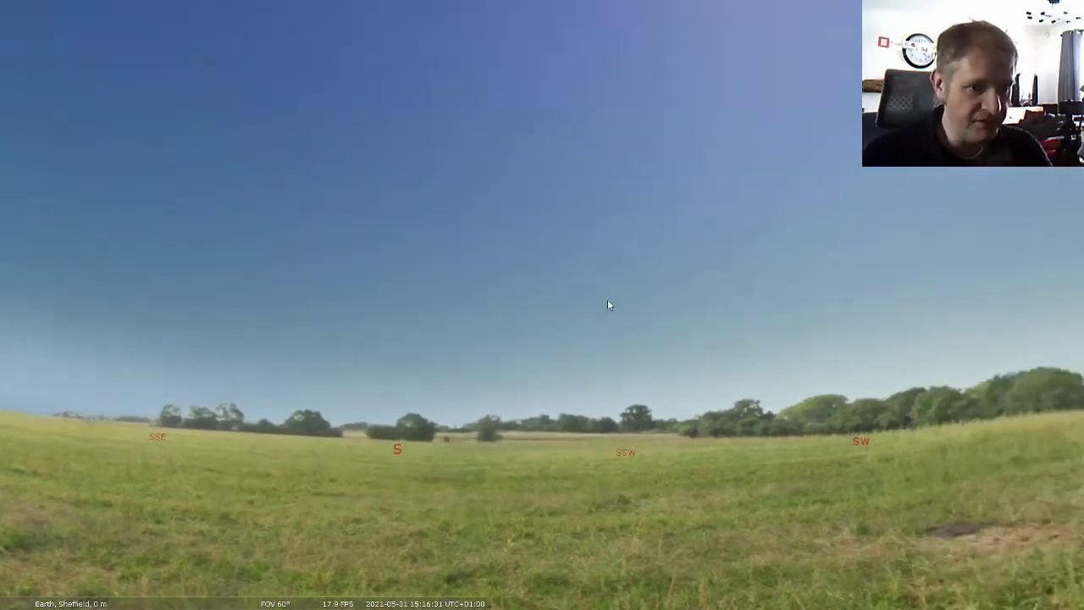
pyautogui.moveTo(833, 223); pyautogui.dragTo(459, 270)
pyautogui.moveTo(944, 230); pyautogui.dragTo(574, 311)
pyautogui.moveTo(679, 252)
pyautogui.mouseDown()
pyautogui.moveTo(684, 426)
pyautogui.moveTo(668, 525)
pyautogui.mouseUp()
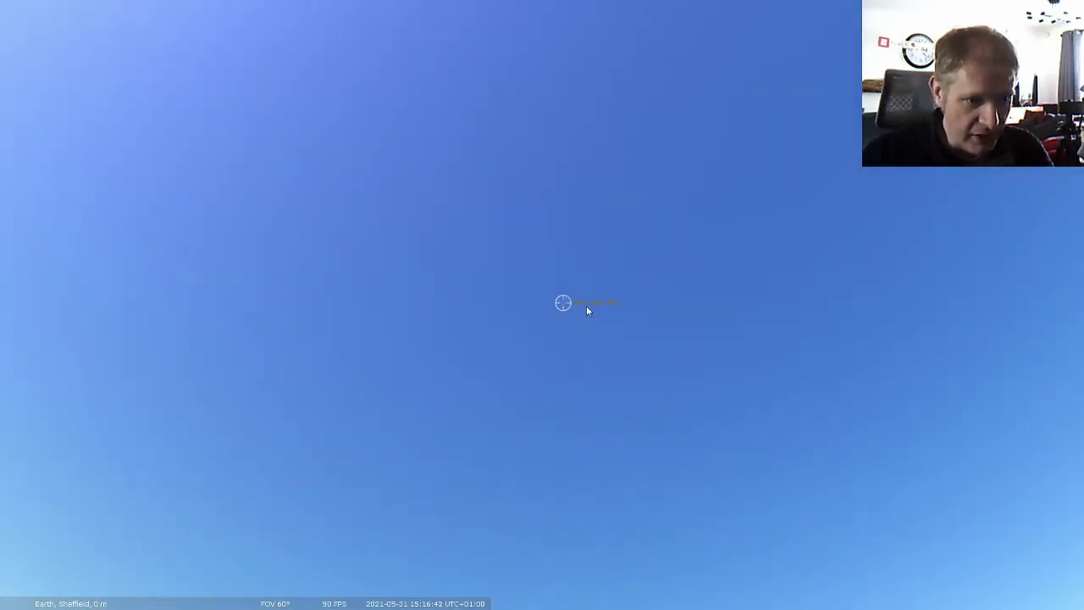
pyautogui.moveTo(605, 306); pyautogui.dragTo(623, 302)
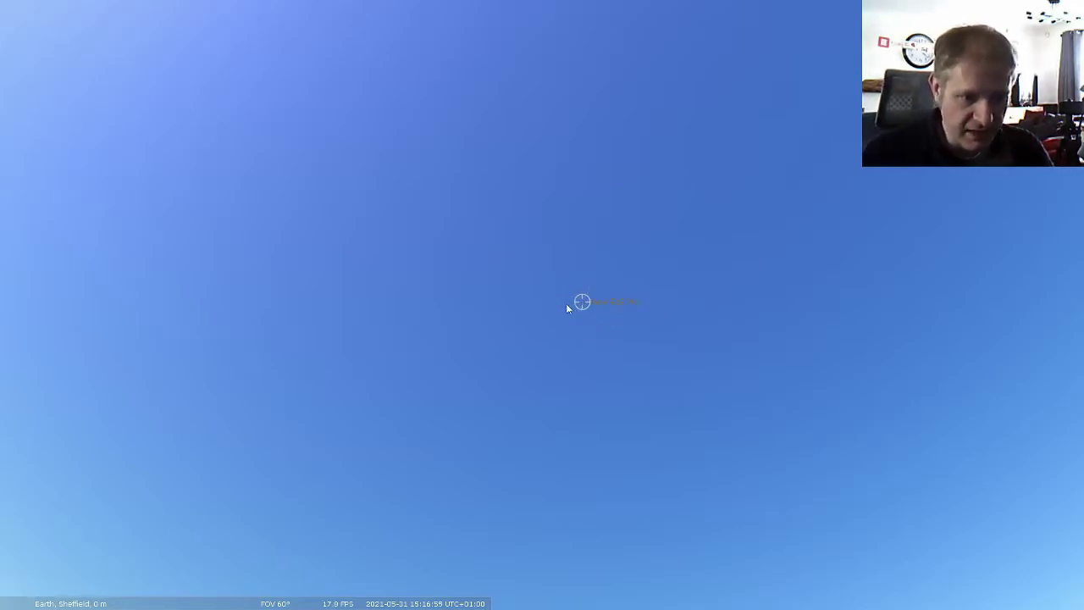
# Find the Sun in the sky view and select it.
pyautogui.moveTo(495, 311)
pyautogui.mouseDown()
pyautogui.moveTo(581, 213)
pyautogui.moveTo(581, 239)
pyautogui.moveTo(535, 170)
pyautogui.moveTo(526, 83)
pyautogui.mouseUp()
pyautogui.moveTo(361, 127)
pyautogui.mouseDown()
pyautogui.moveTo(505, 361)
pyautogui.moveTo(616, 488)
pyautogui.mouseUp()
pyautogui.click(138, 181)
pyautogui.press('space')
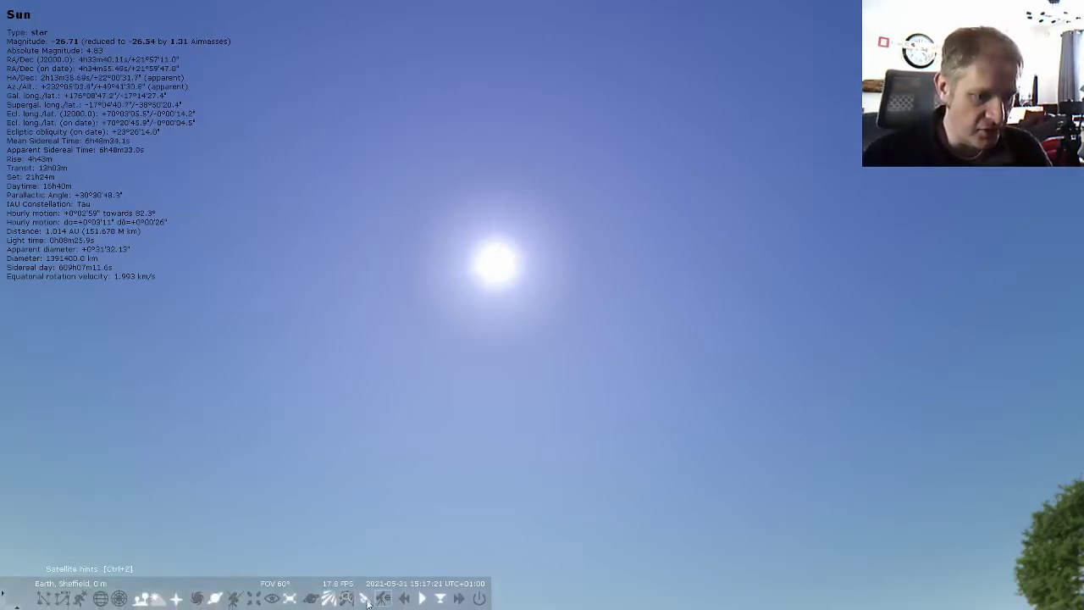
# Slew the New Eq5 Pro telescope to the Sun using the current object's coordinates.
pyautogui.click(384, 597)
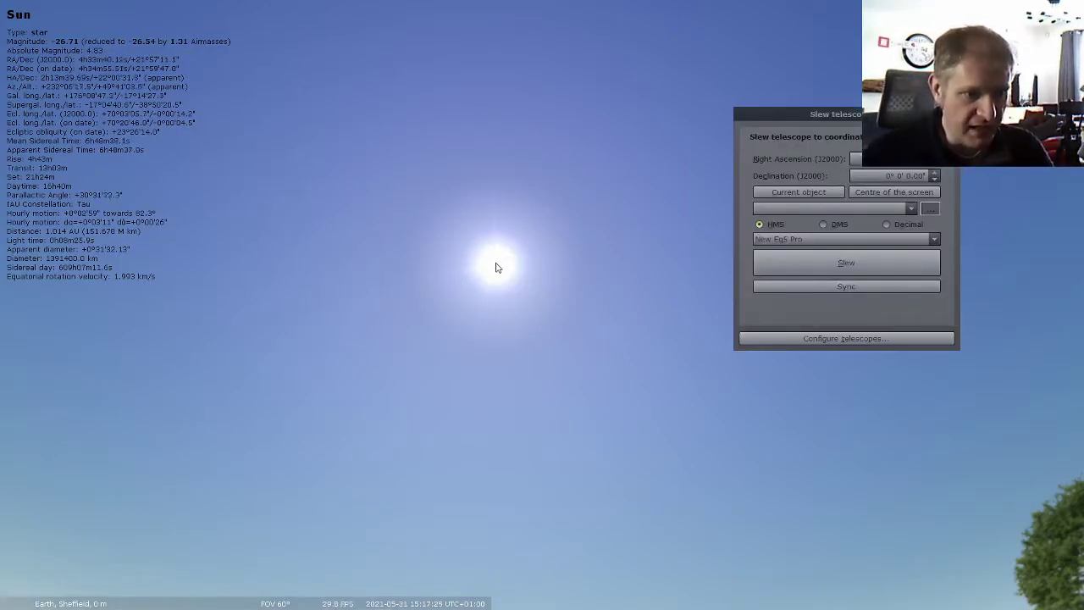
pyautogui.click(798, 192)
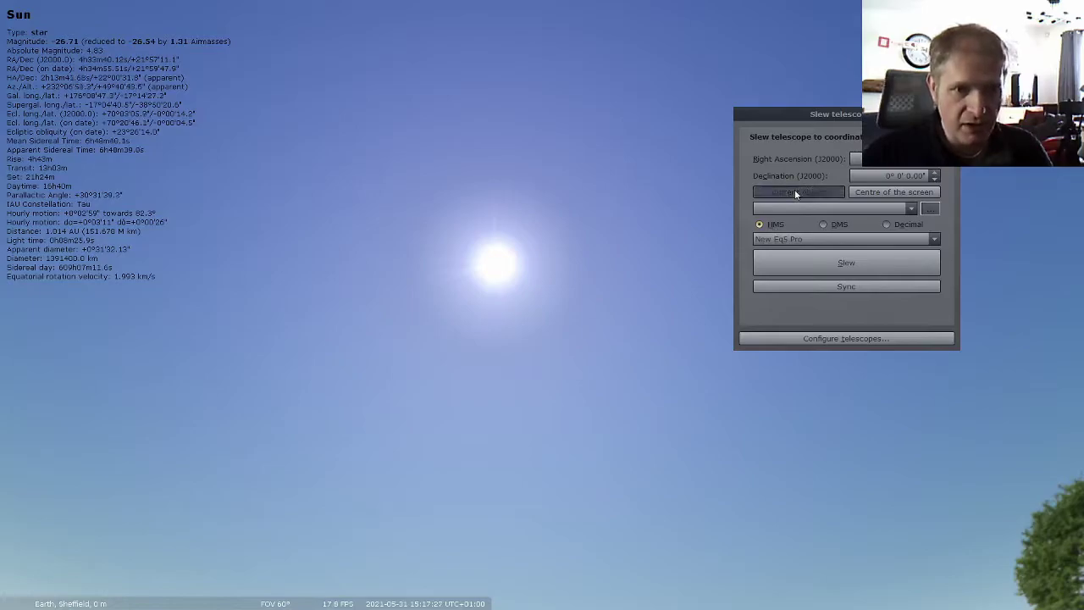
pyautogui.moveTo(885, 120); pyautogui.dragTo(773, 126)
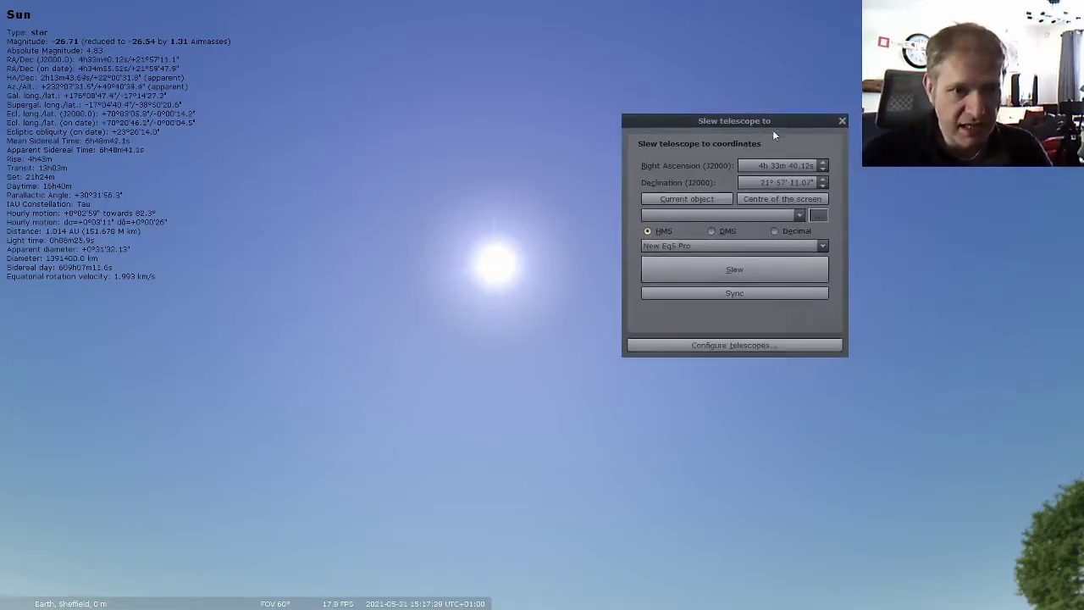
pyautogui.click(701, 269)
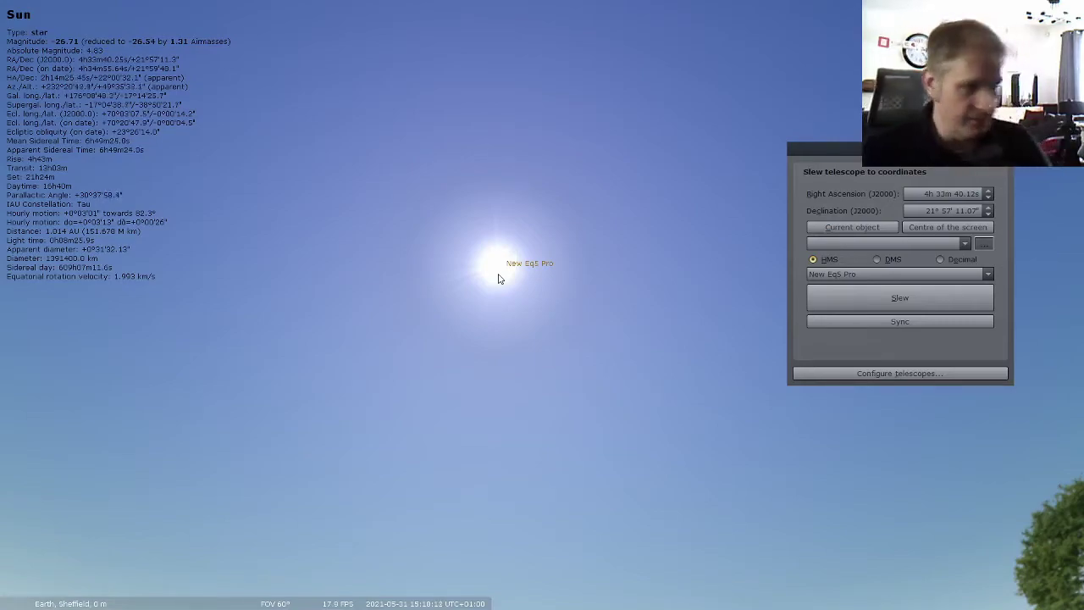
# Switch to Control Panel and select .NET Framework 3.5 (includes .NET 2.0 and 3.0) in the Windows features list.
pyautogui.hotkey('alt', 'Tab')
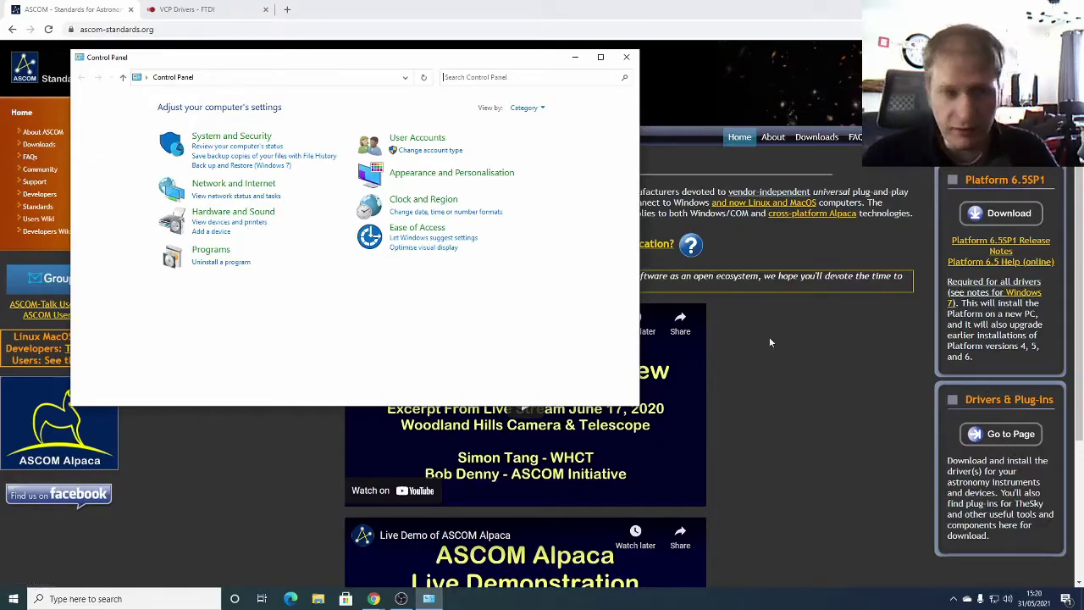
pyautogui.moveTo(434, 60); pyautogui.dragTo(485, 75)
pyautogui.moveTo(301, 75); pyautogui.dragTo(299, 87)
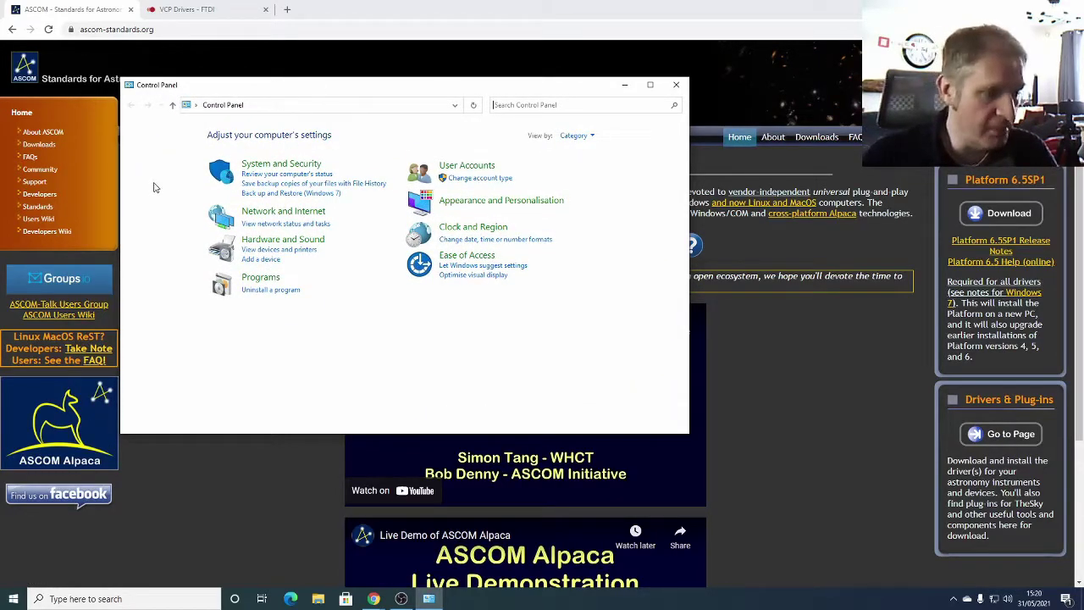
pyautogui.click(261, 281)
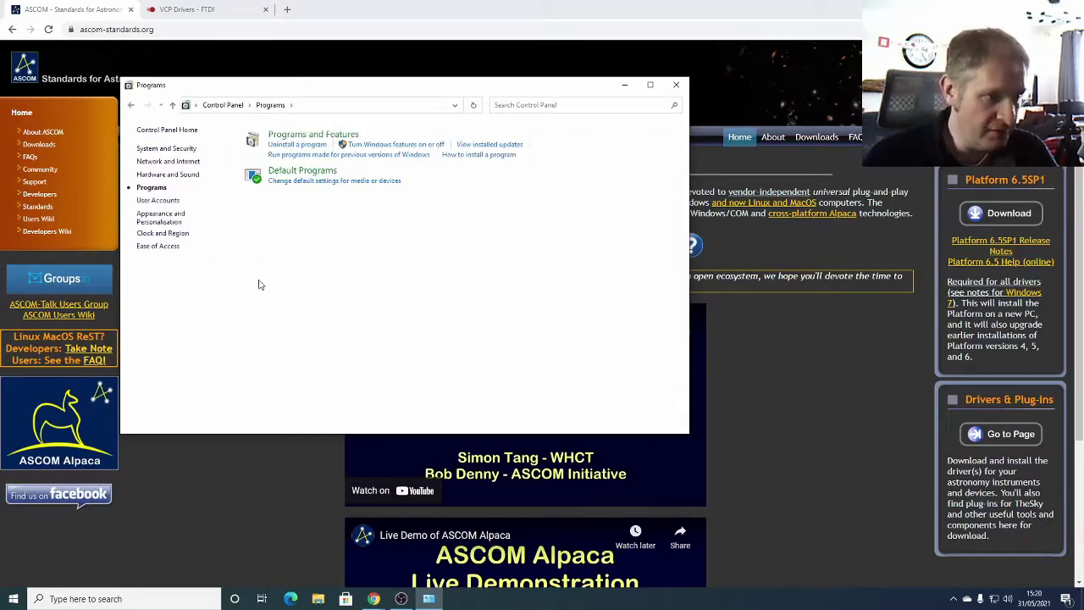
pyautogui.click(303, 137)
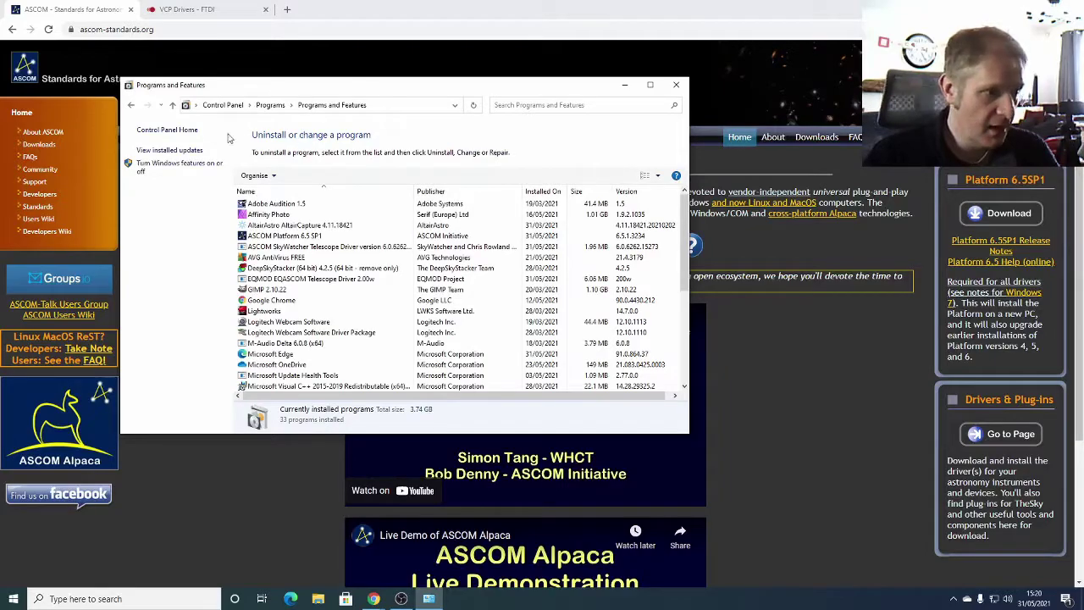
pyautogui.click(198, 171)
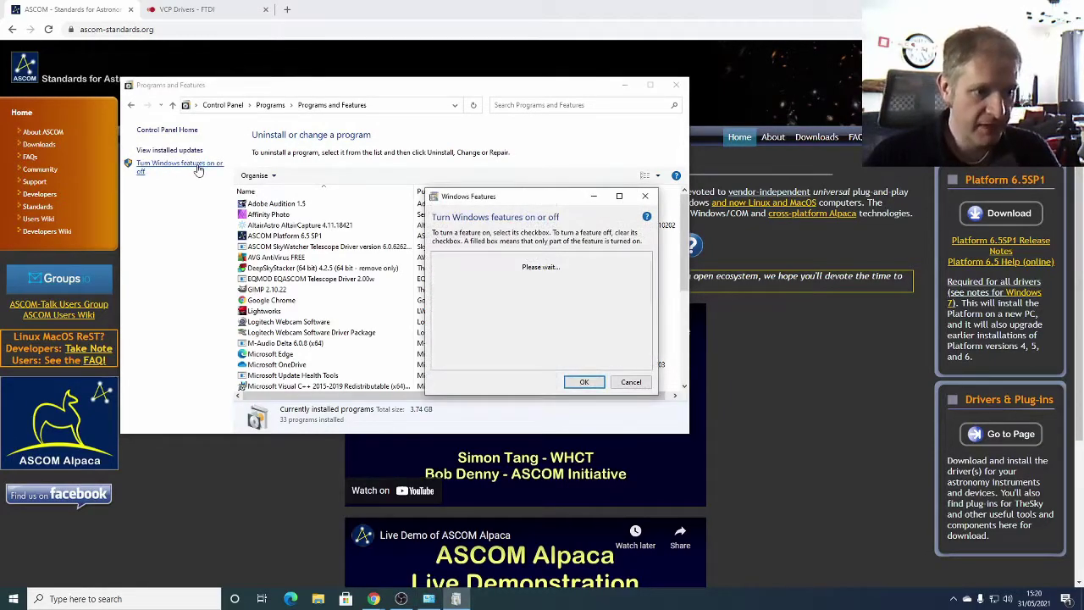
pyautogui.moveTo(526, 199); pyautogui.dragTo(393, 178)
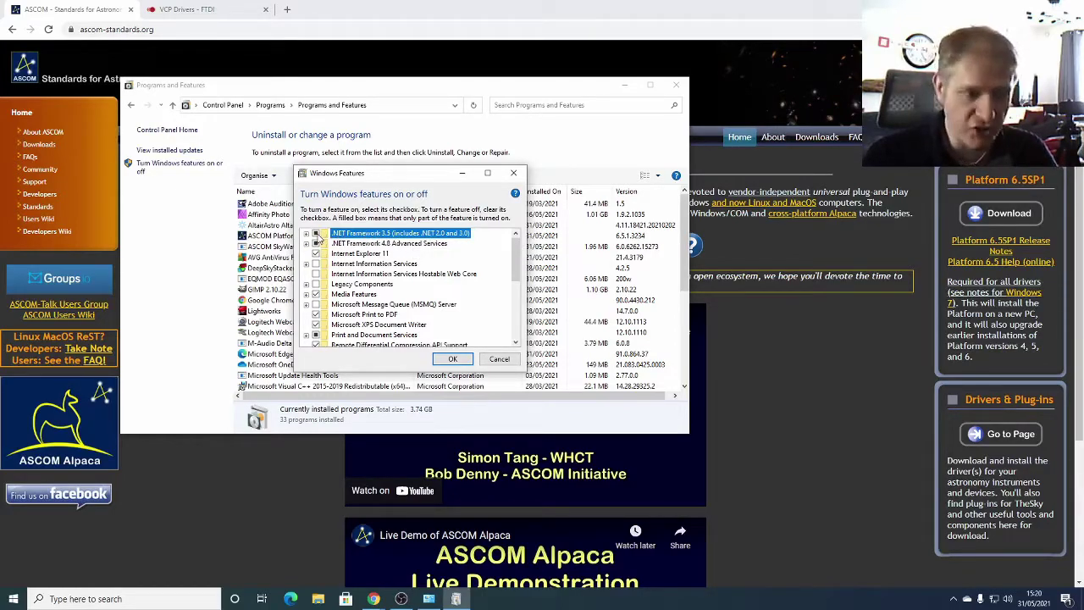
pyautogui.click(316, 237)
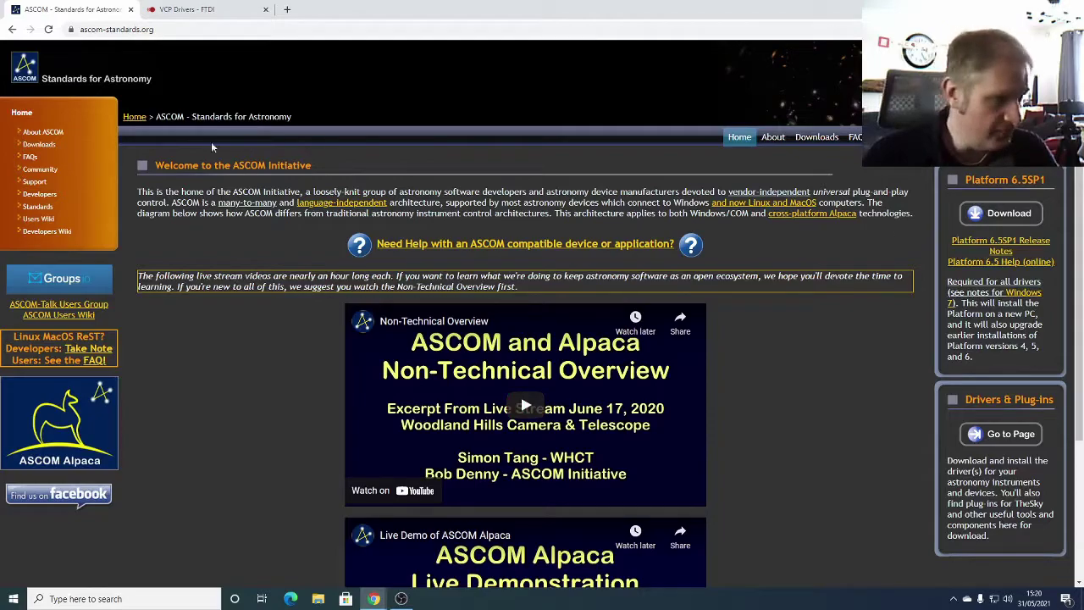
# On the ASCOM site, find the Sky-Watcher SynScan telescope/mount driver, view its download page at Sky-Watcher, and close that page.
pyautogui.click(39, 144)
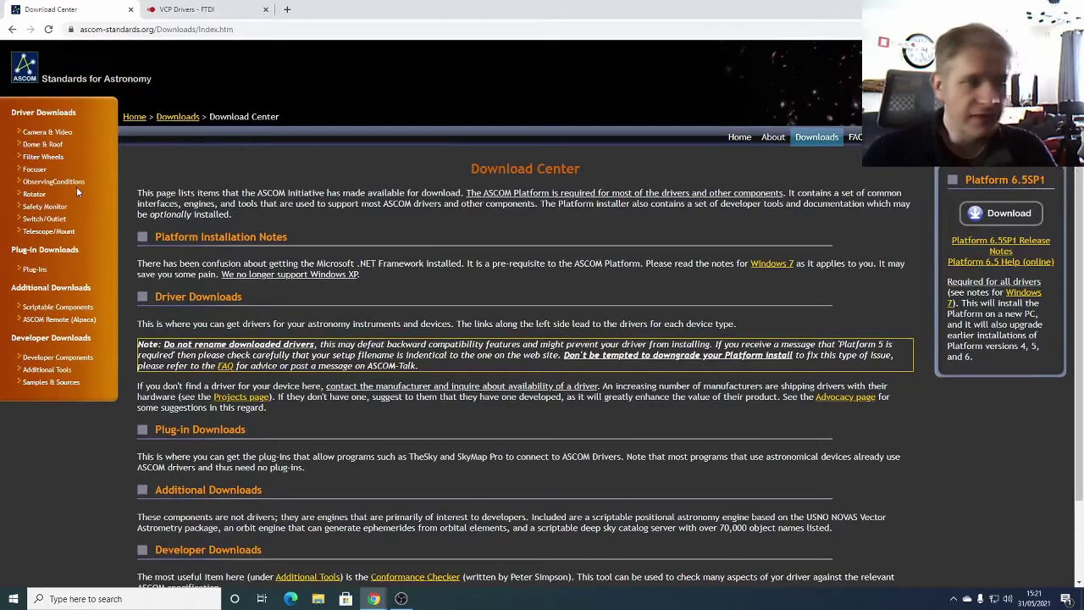
pyautogui.click(41, 233)
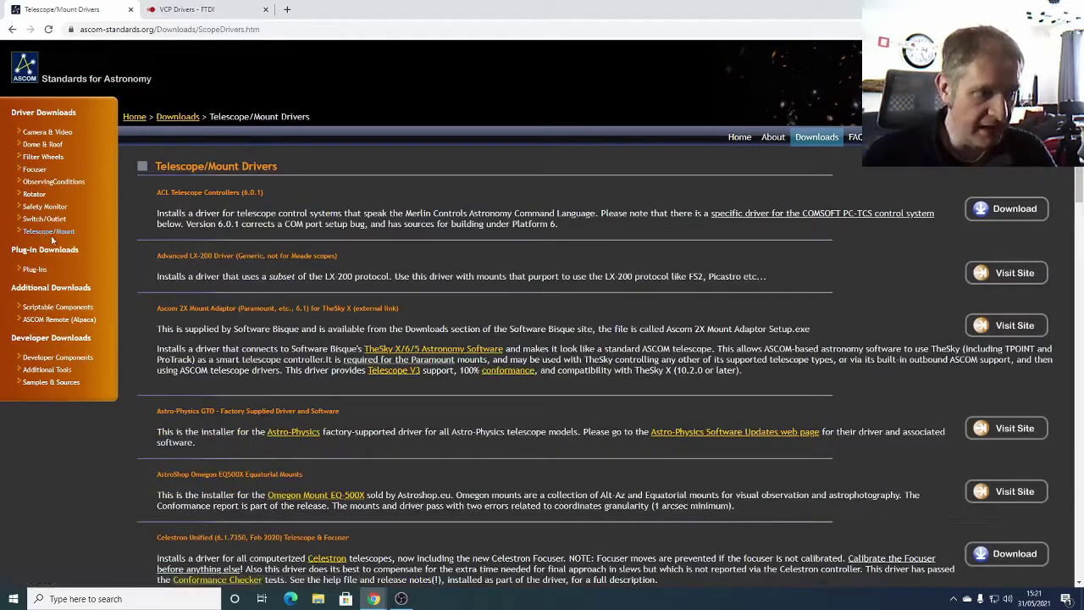
pyautogui.scroll(-6, 542, 314)
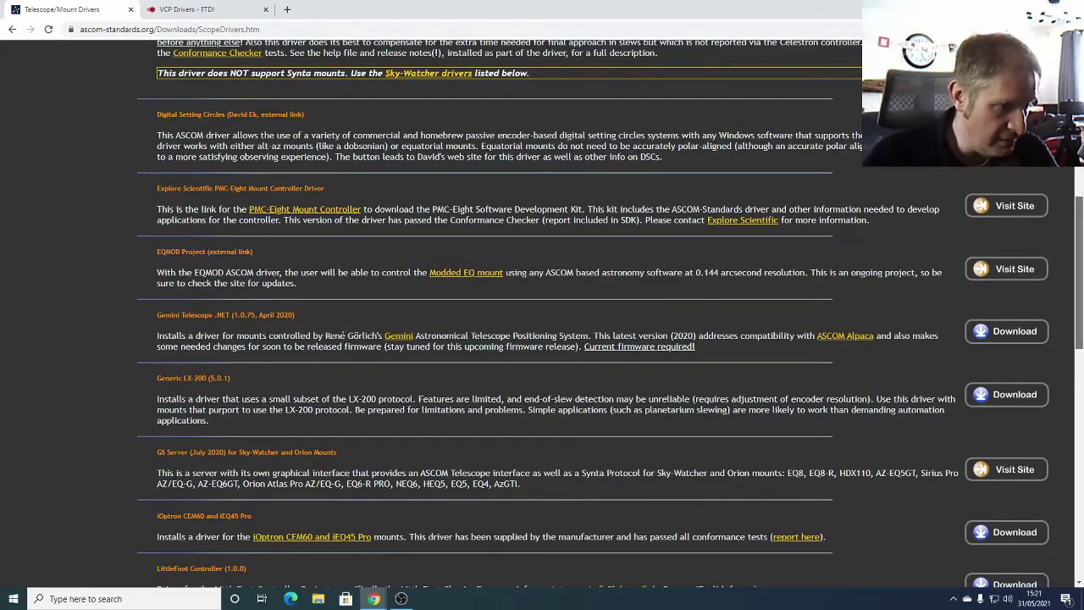
pyautogui.scroll(-3, 542, 314)
pyautogui.scroll(-4, 542, 313)
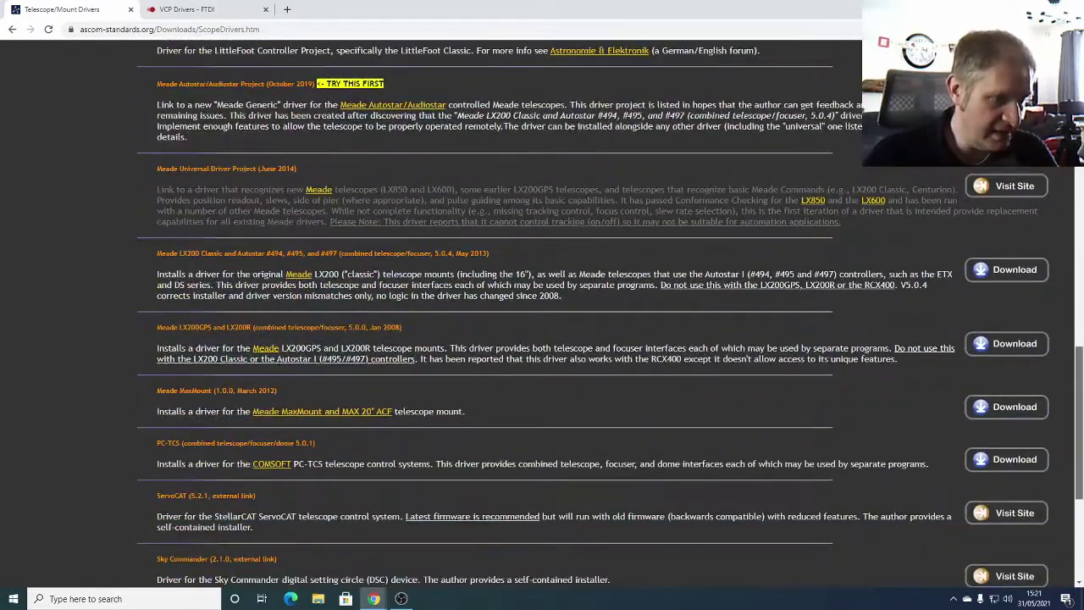
pyautogui.scroll(-3, 974, 381)
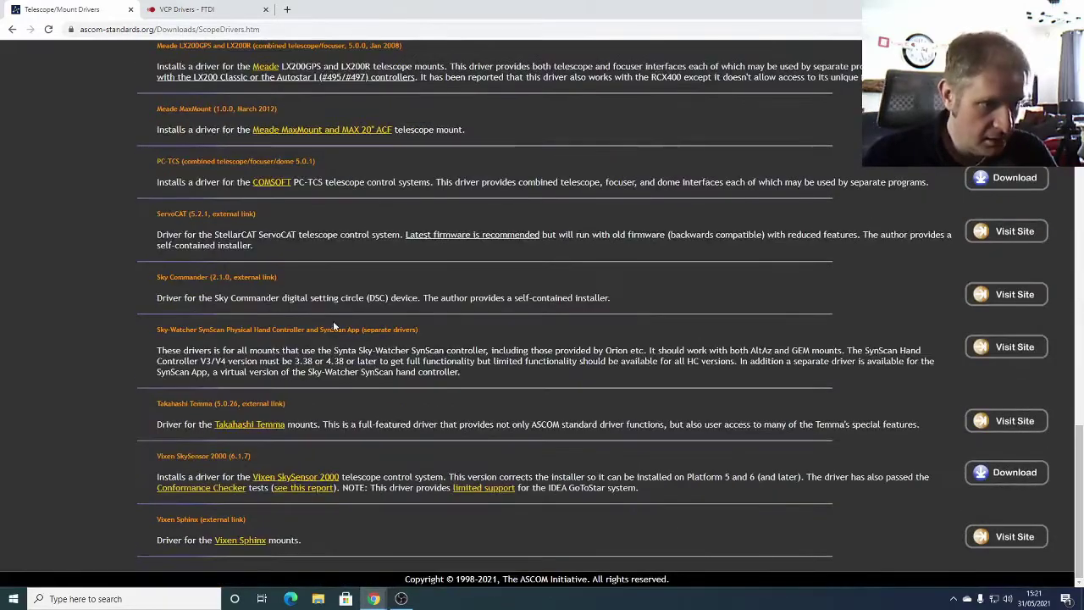
pyautogui.click(1010, 349)
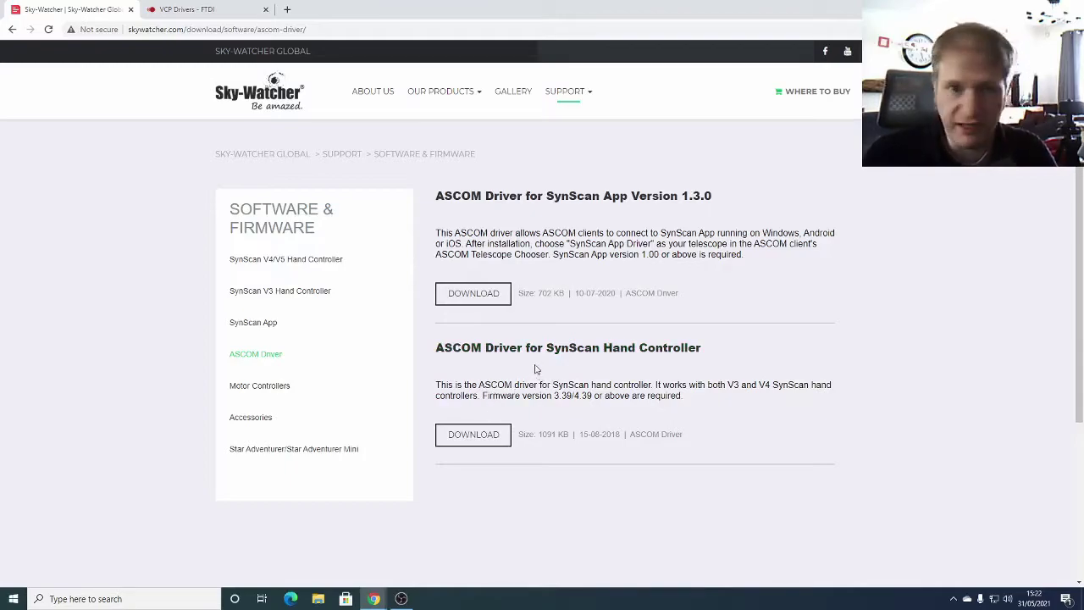
pyautogui.hotkey('ctrl', 'w')
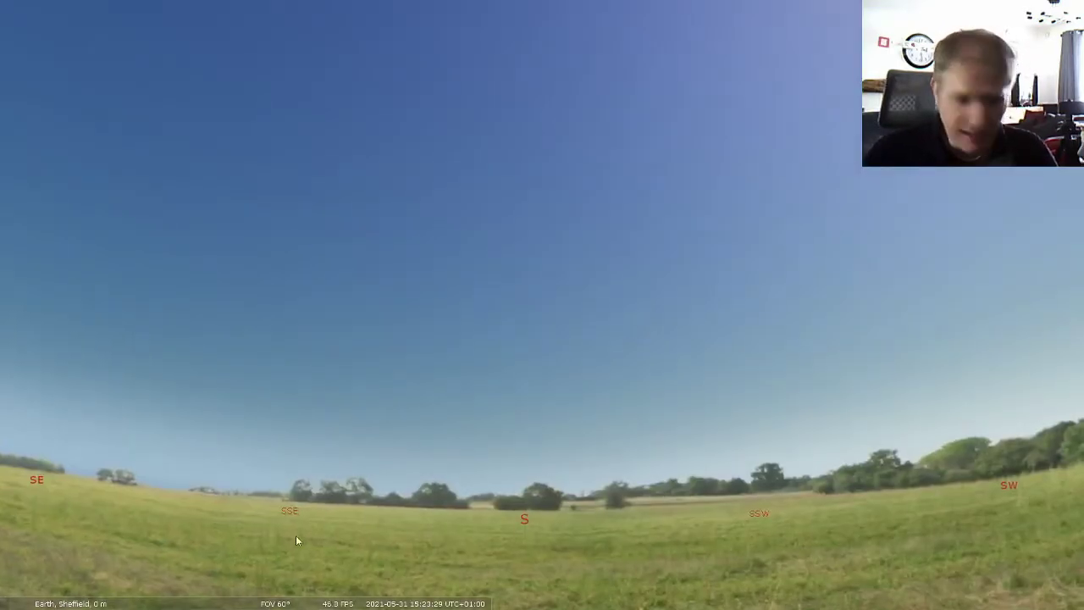
# Switch to Stellarium and start adding a new telescope that is controlled by ASCOM.
pyautogui.click(383, 599)
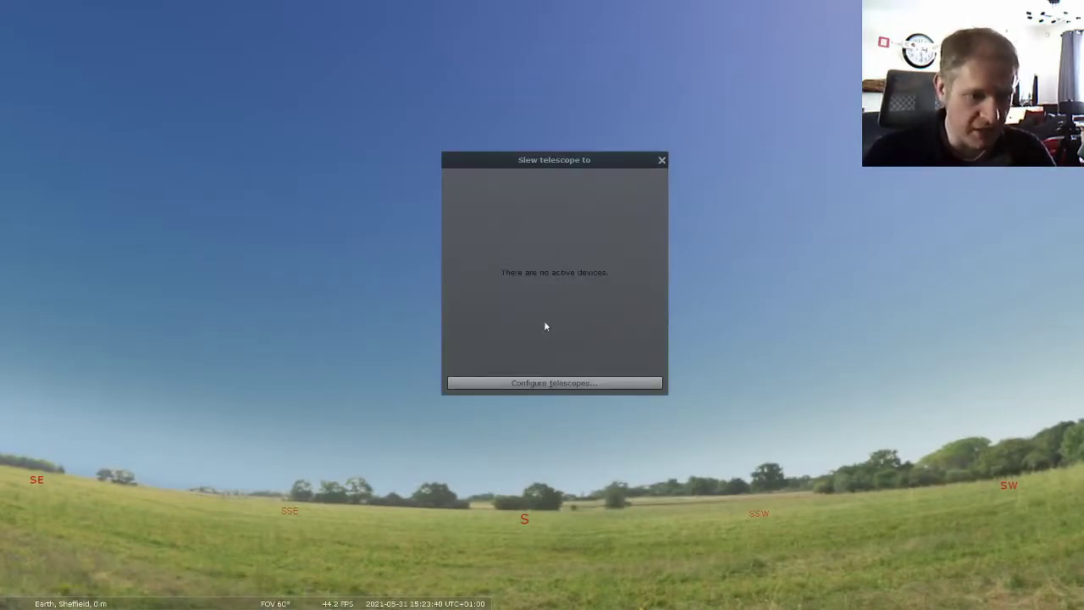
pyautogui.click(566, 382)
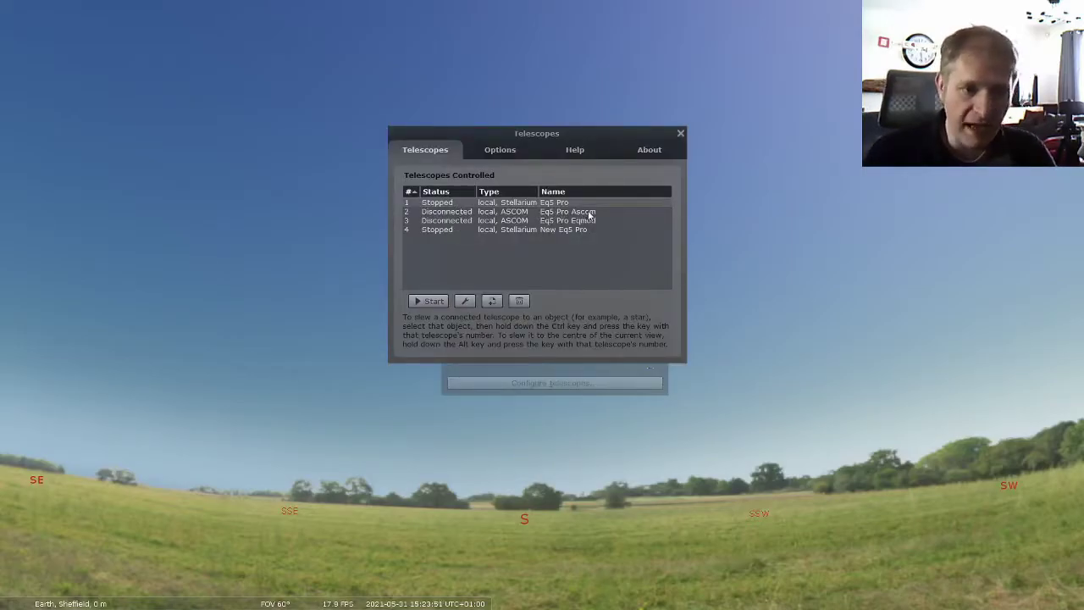
pyautogui.click(488, 303)
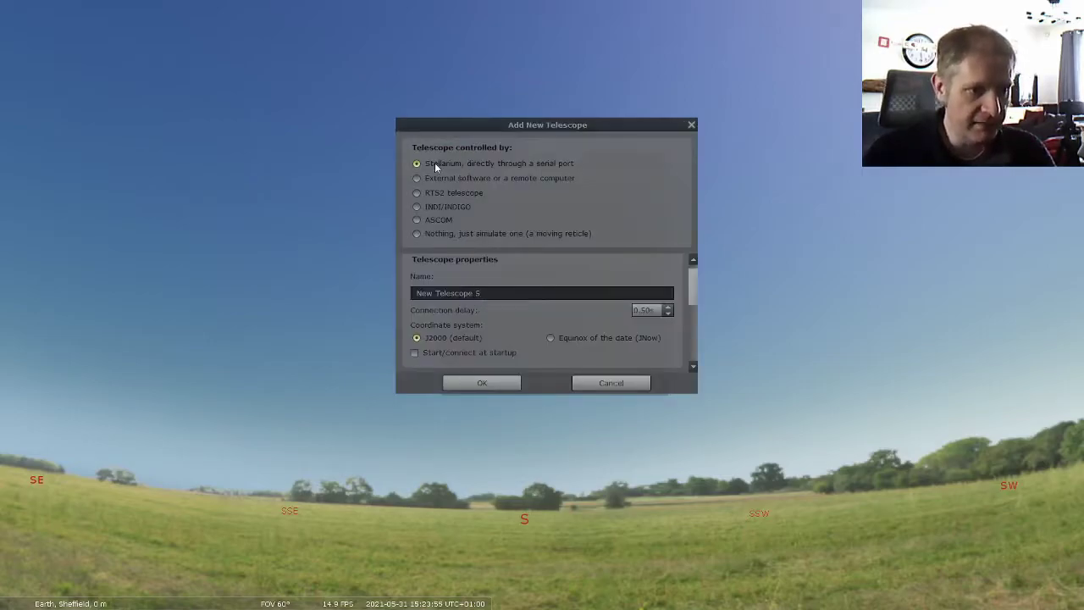
pyautogui.click(416, 219)
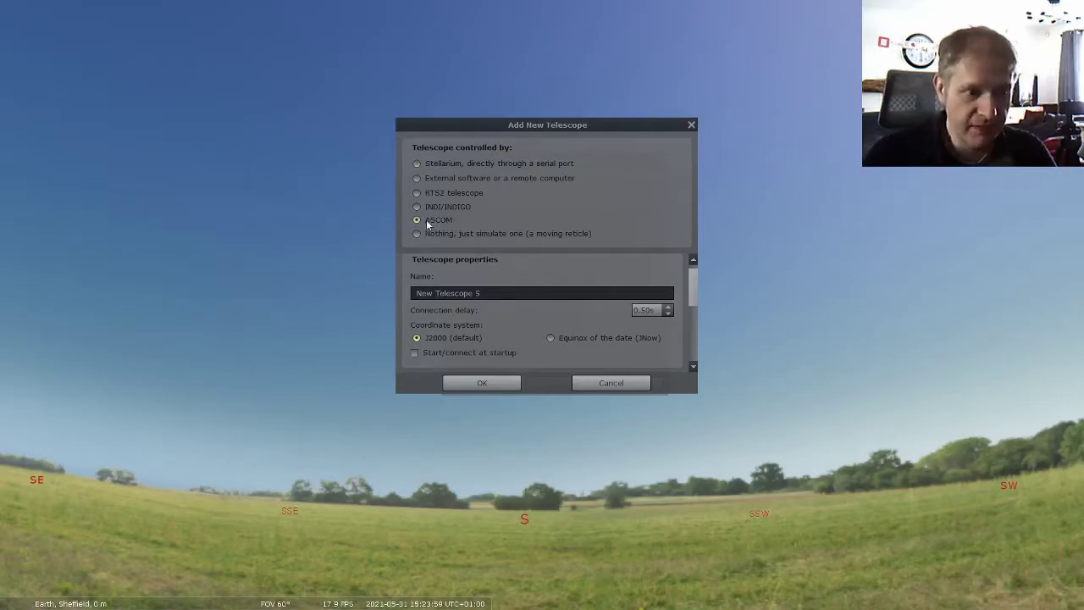
# Name the new telescope New Eq5 Pro Ascom.
pyautogui.scroll(-1, 639, 338)
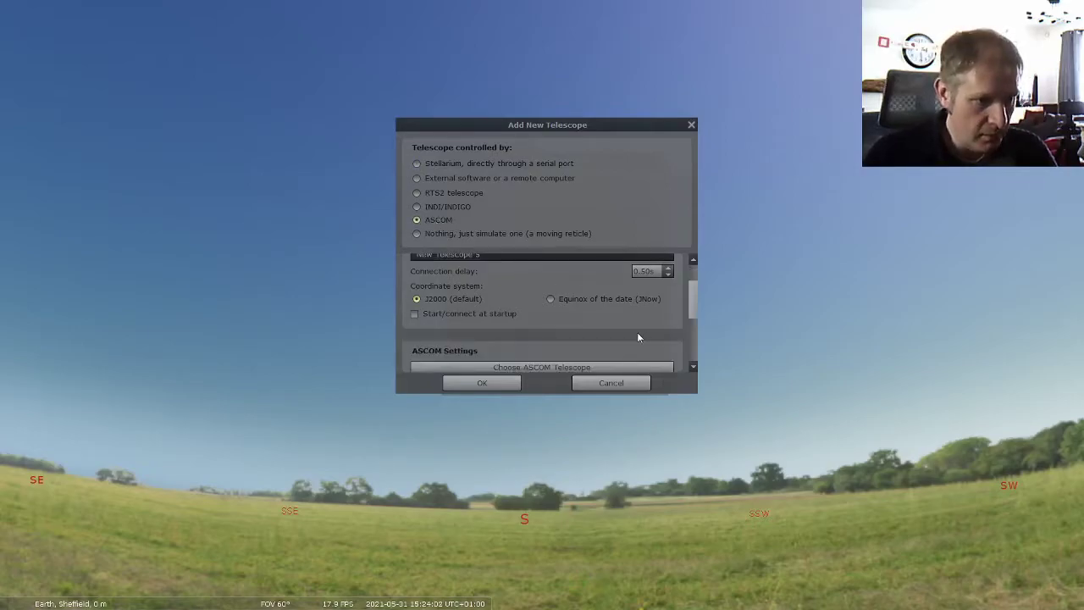
pyautogui.scroll(1, 694, 298)
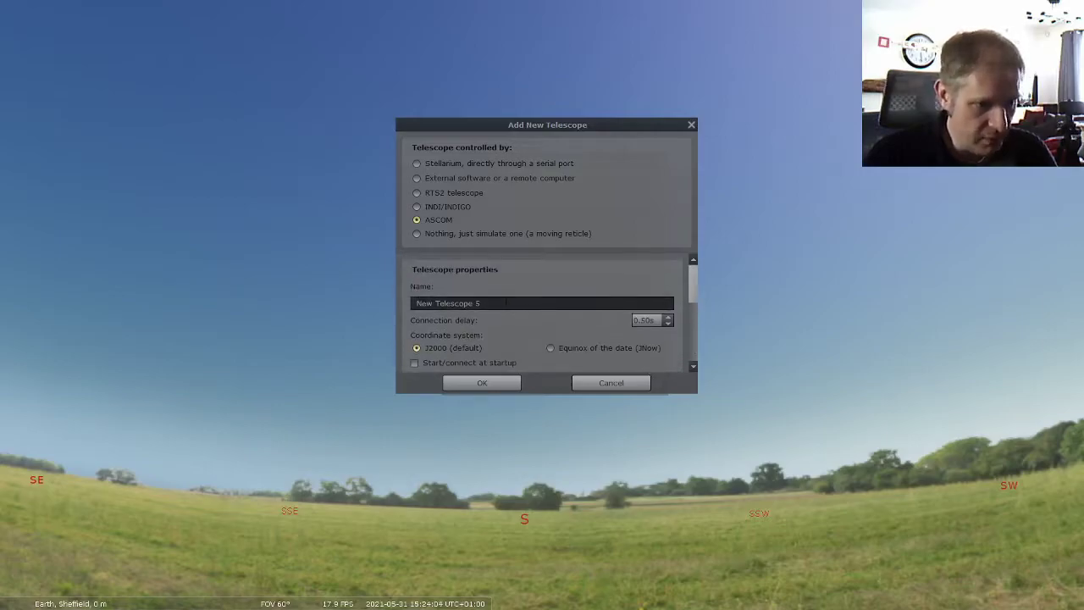
pyautogui.tripleClick(506, 303)
pyautogui.write('New Eq5 ')
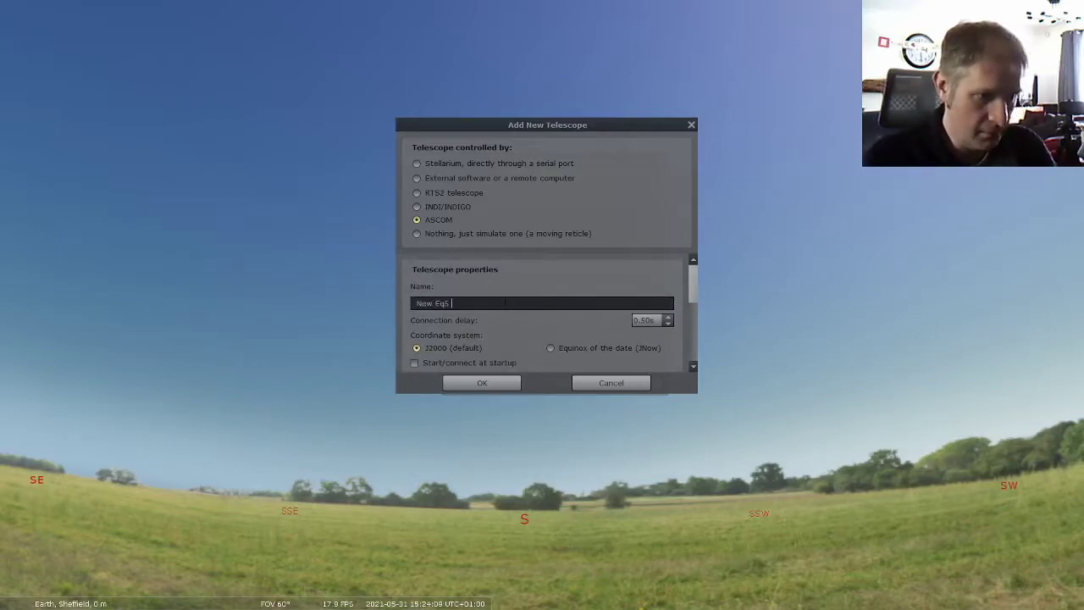
pyautogui.write('Pro Ascom')
# Choose SkyWatcher Telescope as the ASCOM device for the new telescope.
pyautogui.moveTo(692, 285); pyautogui.dragTo(693, 325)
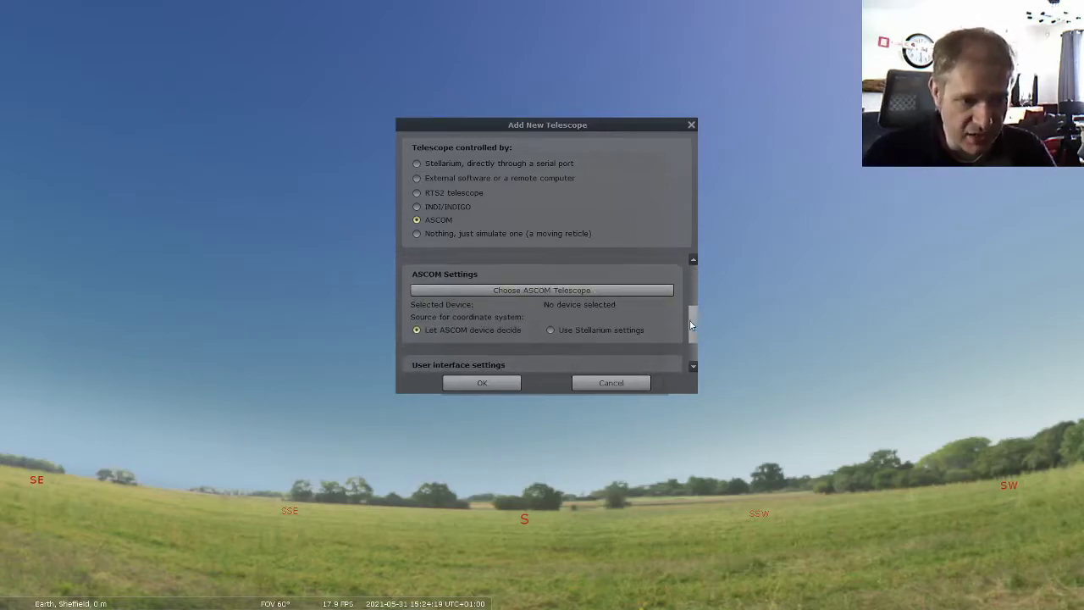
pyautogui.click(590, 290)
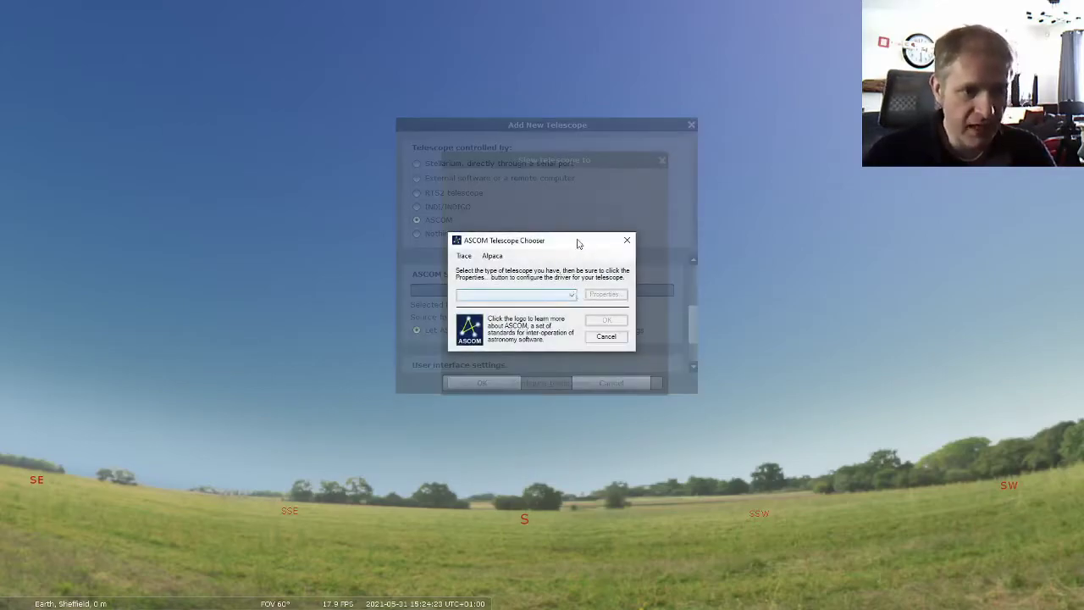
pyautogui.click(572, 296)
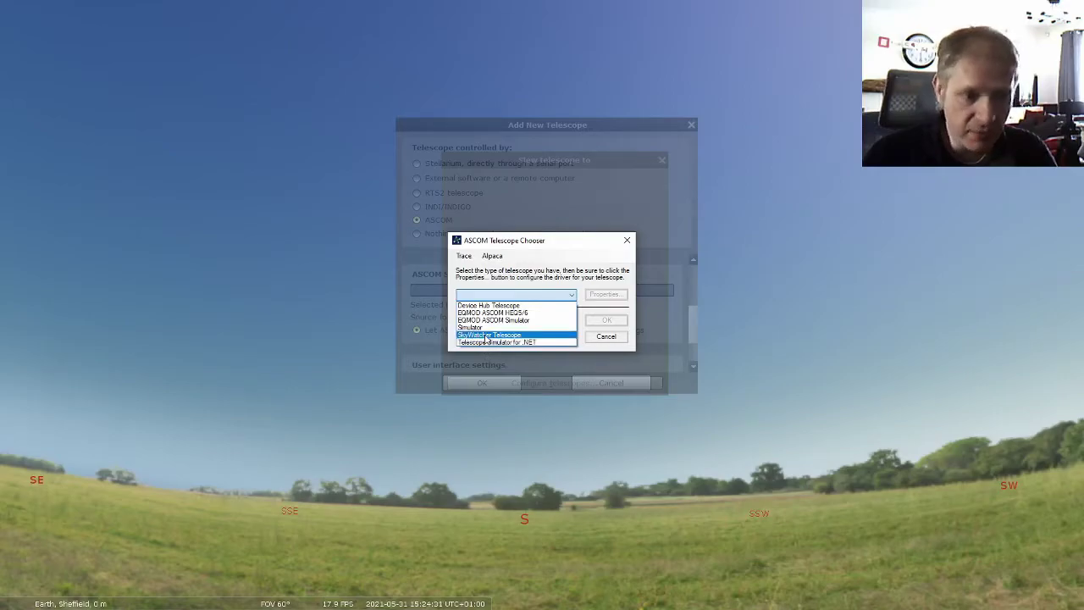
pyautogui.click(487, 336)
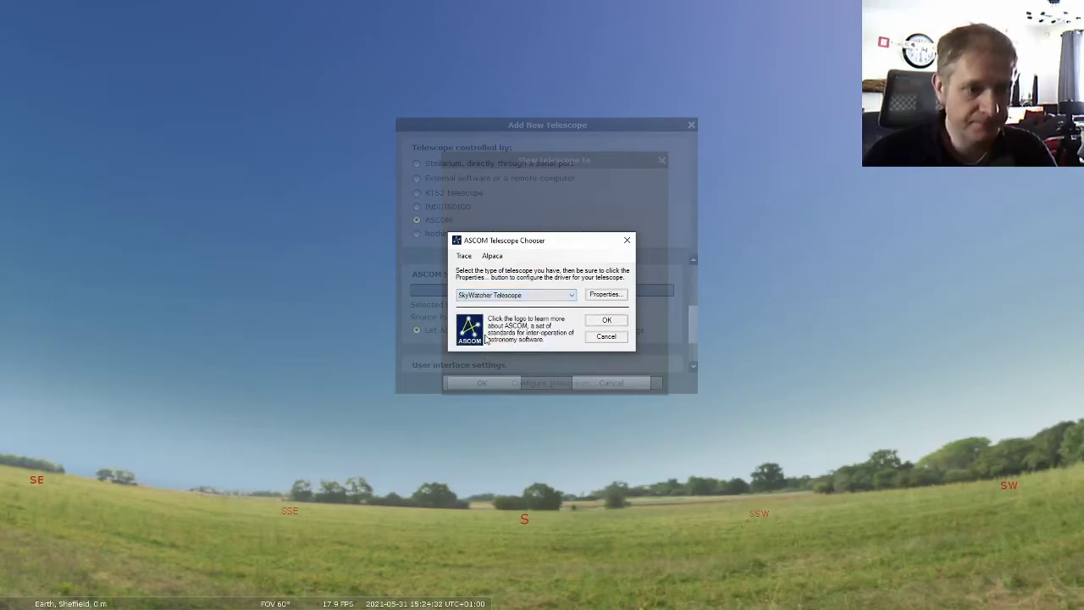
# Review the SkyWatcher driver's port, alignment and site settings, accept them, and save the new telescope.
pyautogui.click(605, 295)
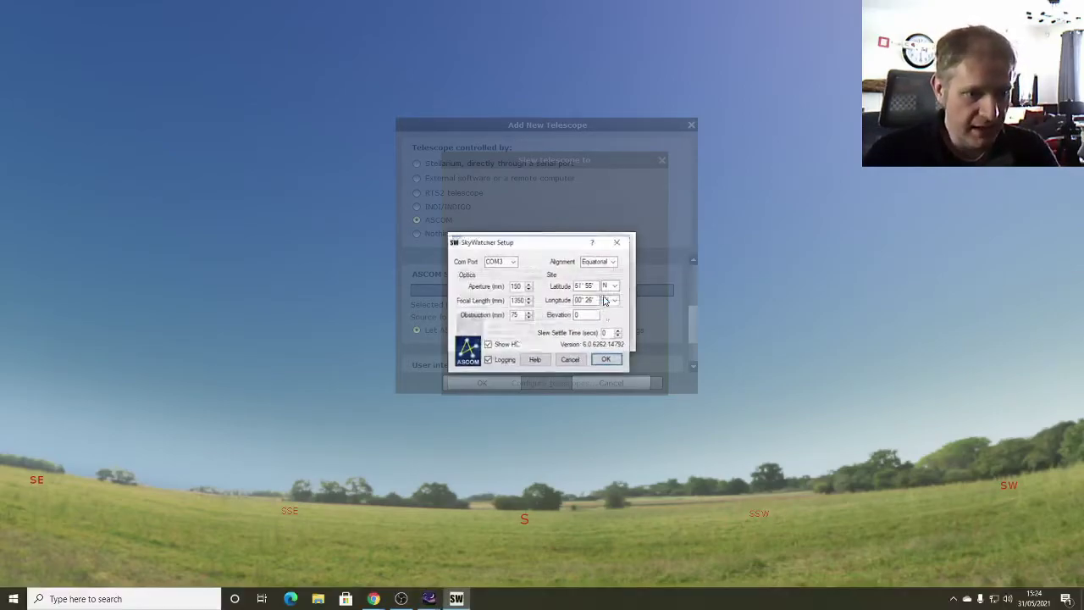
pyautogui.moveTo(564, 235); pyautogui.dragTo(545, 224)
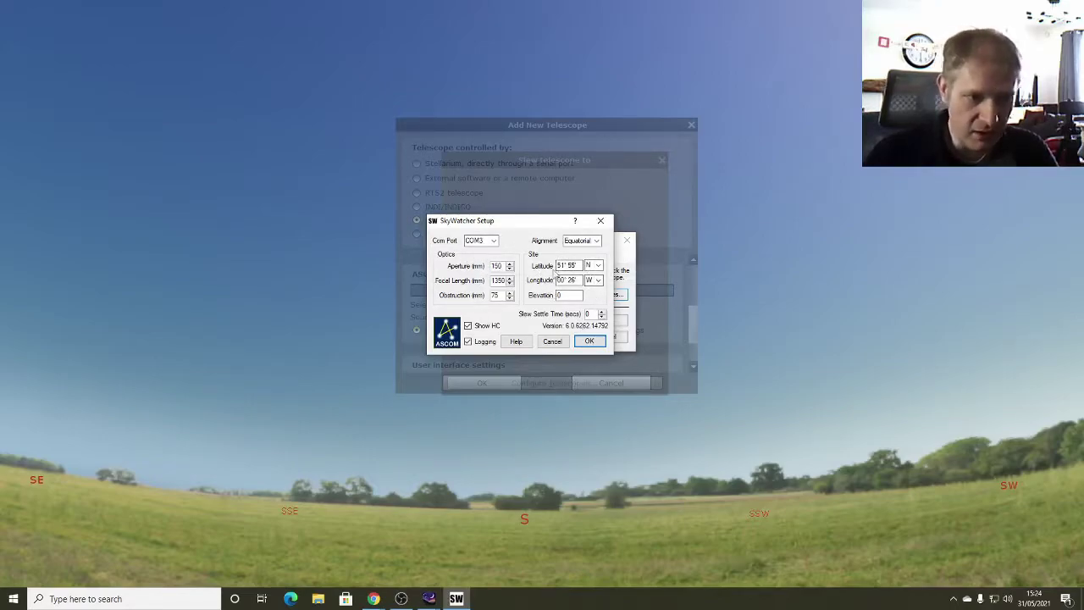
pyautogui.click(588, 342)
pyautogui.click(609, 321)
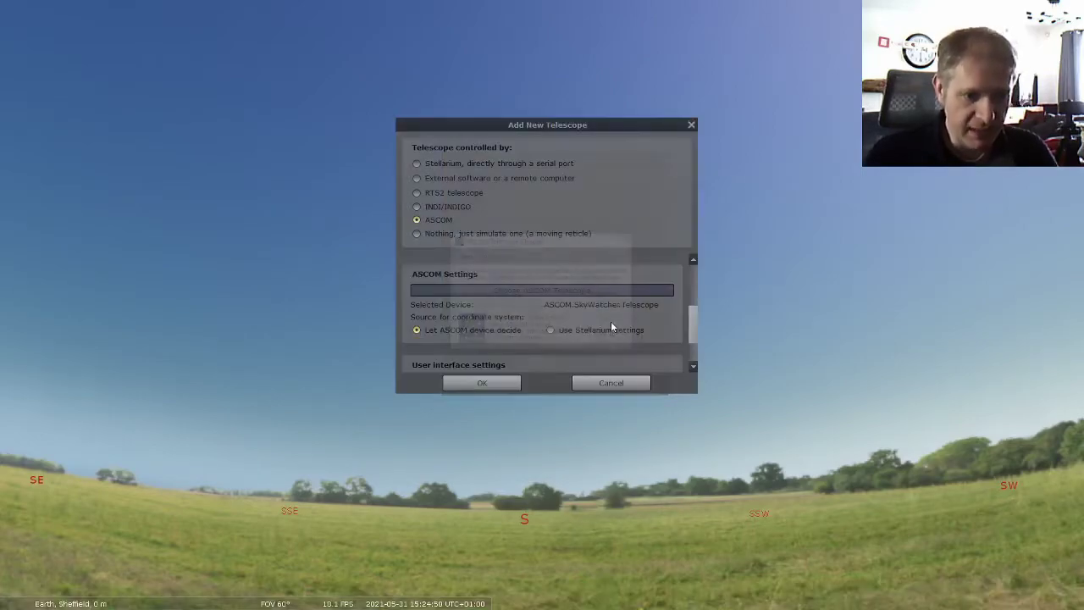
pyautogui.click(482, 383)
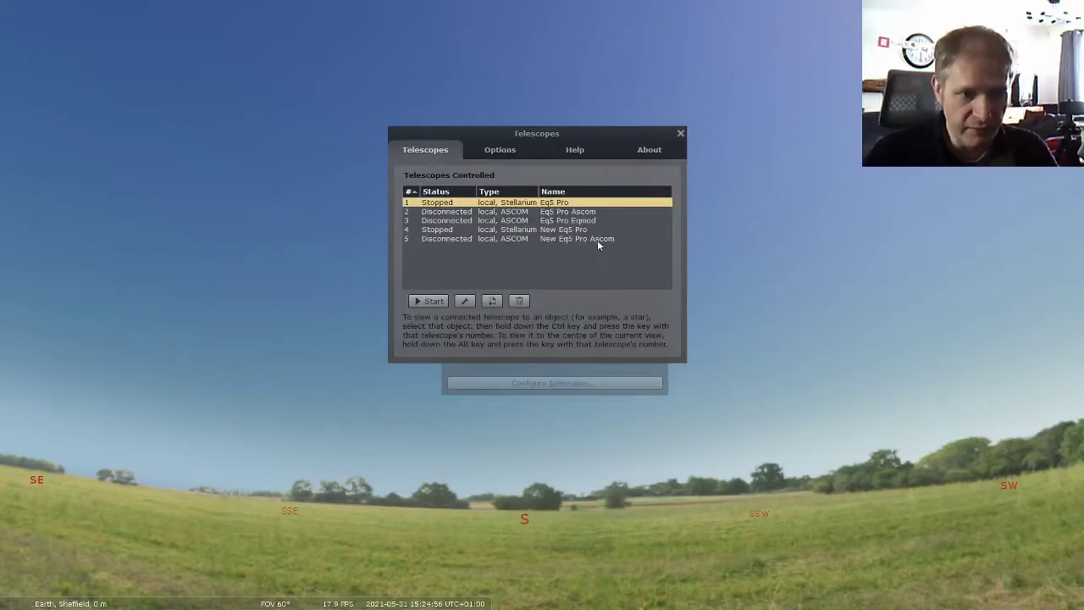
# Connect the New Eq5 Pro Ascom telescope, move its hand control aside, and close the telescope configuration window.
pyautogui.click(447, 240)
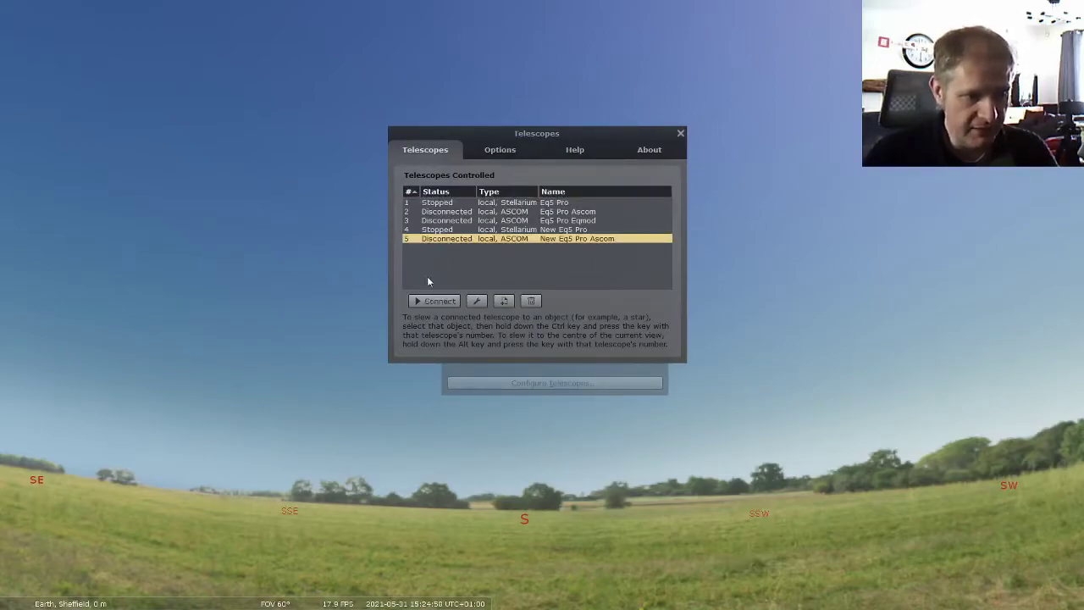
pyautogui.click(417, 303)
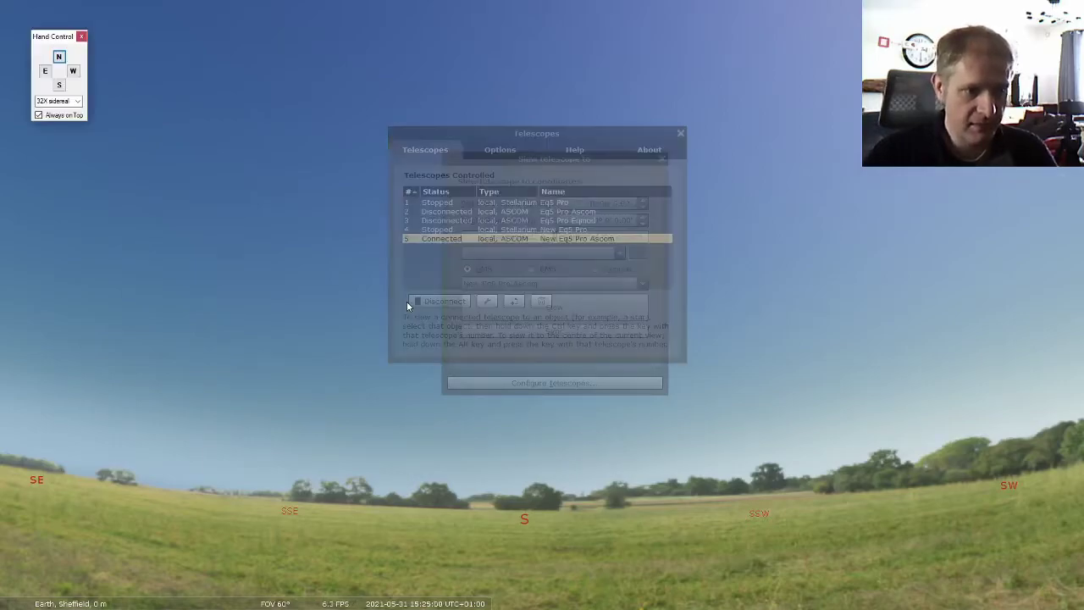
pyautogui.moveTo(55, 42); pyautogui.dragTo(199, 86)
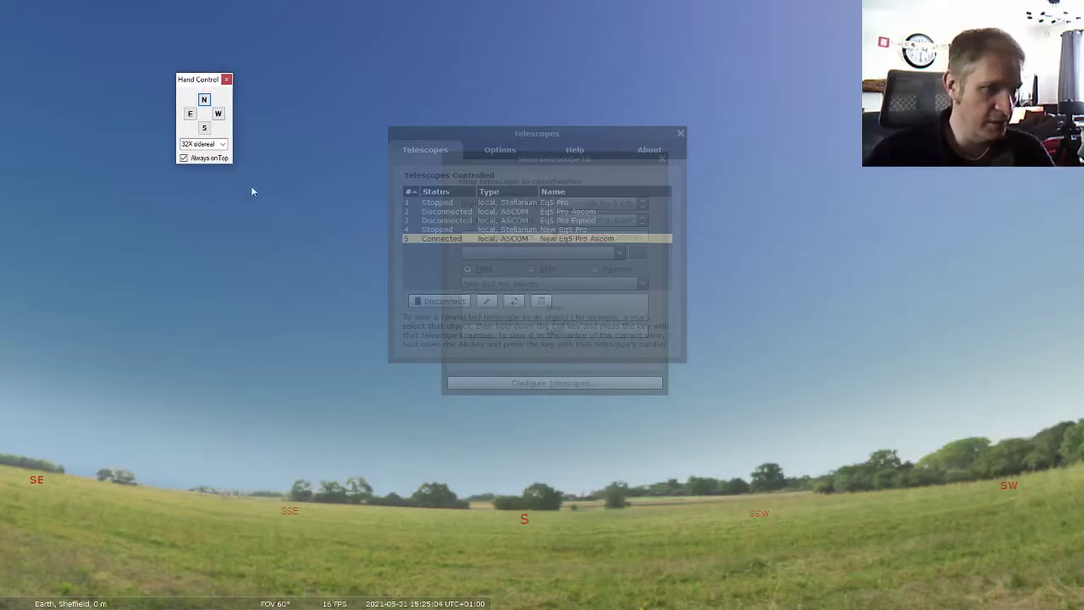
pyautogui.click(609, 159)
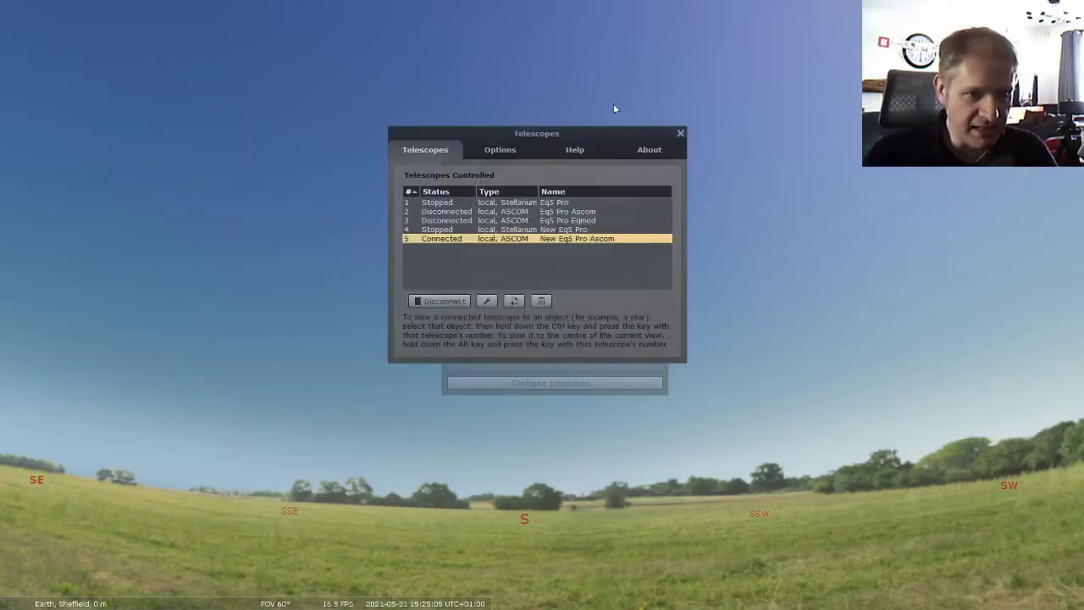
pyautogui.click(680, 134)
pyautogui.click(662, 158)
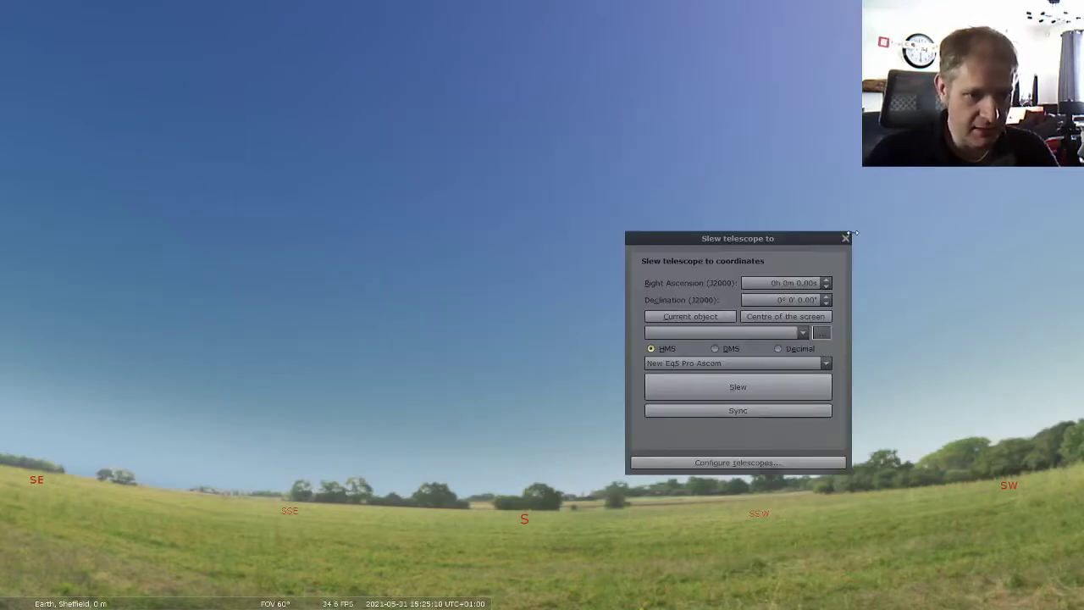
# Find M42 through the object search and move the slew dialog clear of it.
pyautogui.moveTo(499, 364); pyautogui.dragTo(46, 259)
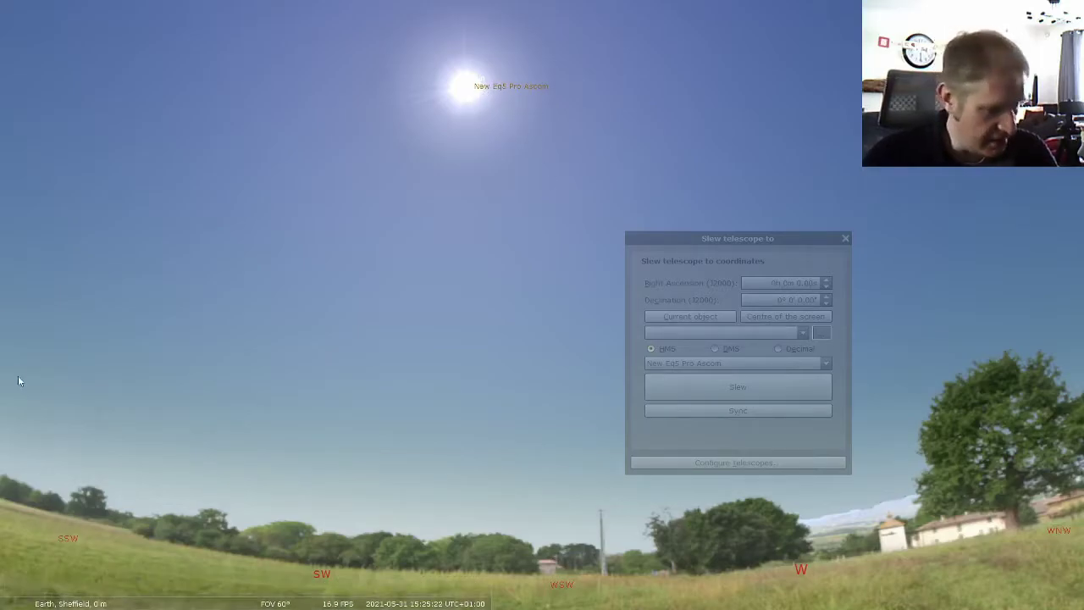
pyautogui.moveTo(21, 377)
pyautogui.click(21, 449)
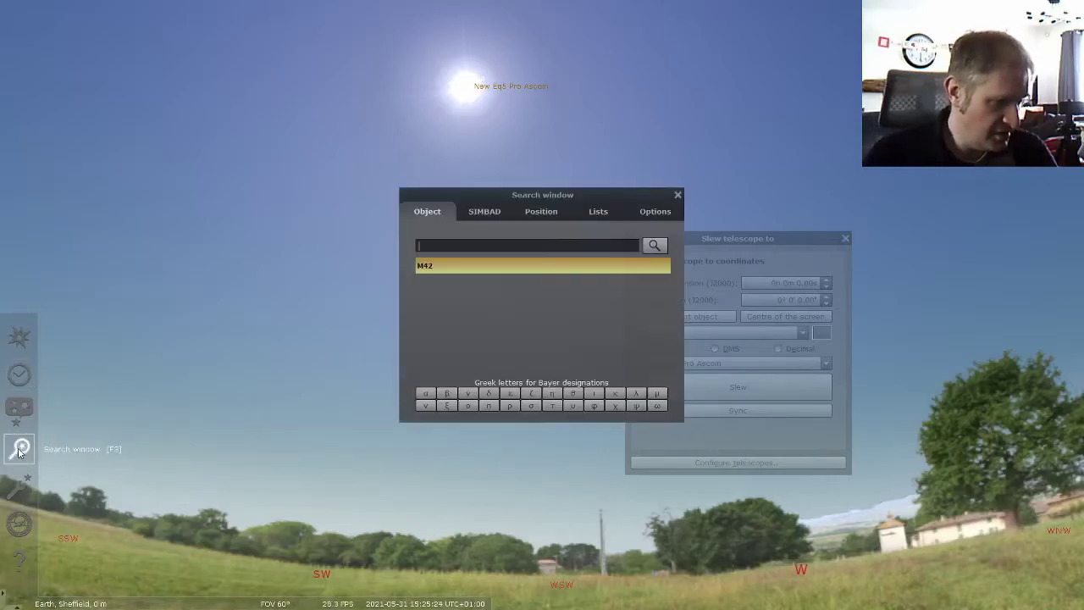
pyautogui.click(424, 267)
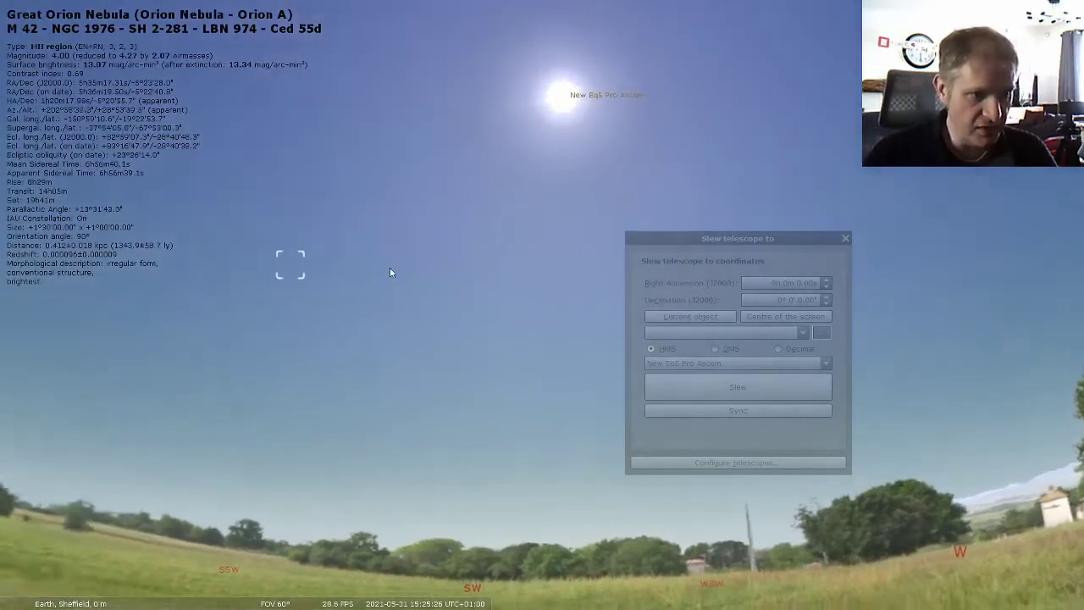
pyautogui.moveTo(748, 245); pyautogui.dragTo(865, 252)
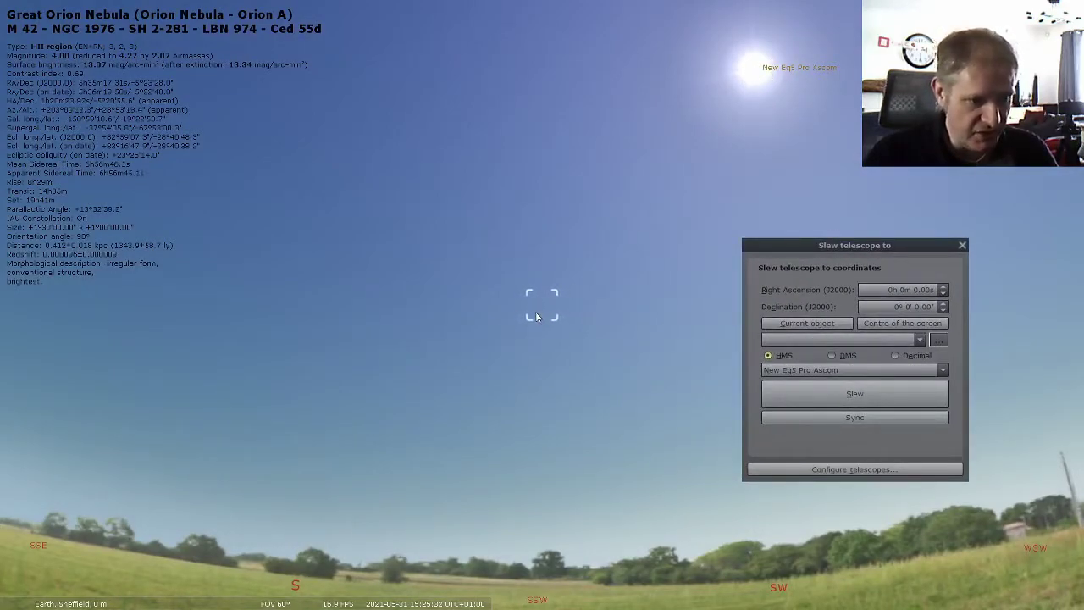
# Turn on constellation labels and constellation lines in the sky view.
pyautogui.moveTo(146, 592)
pyautogui.click(63, 598)
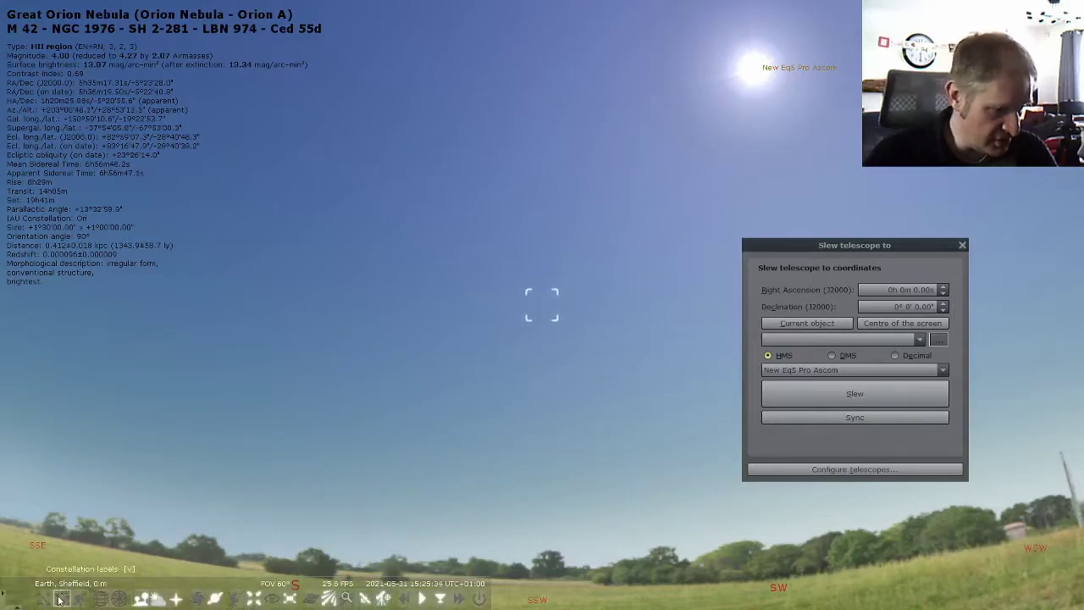
pyautogui.click(42, 598)
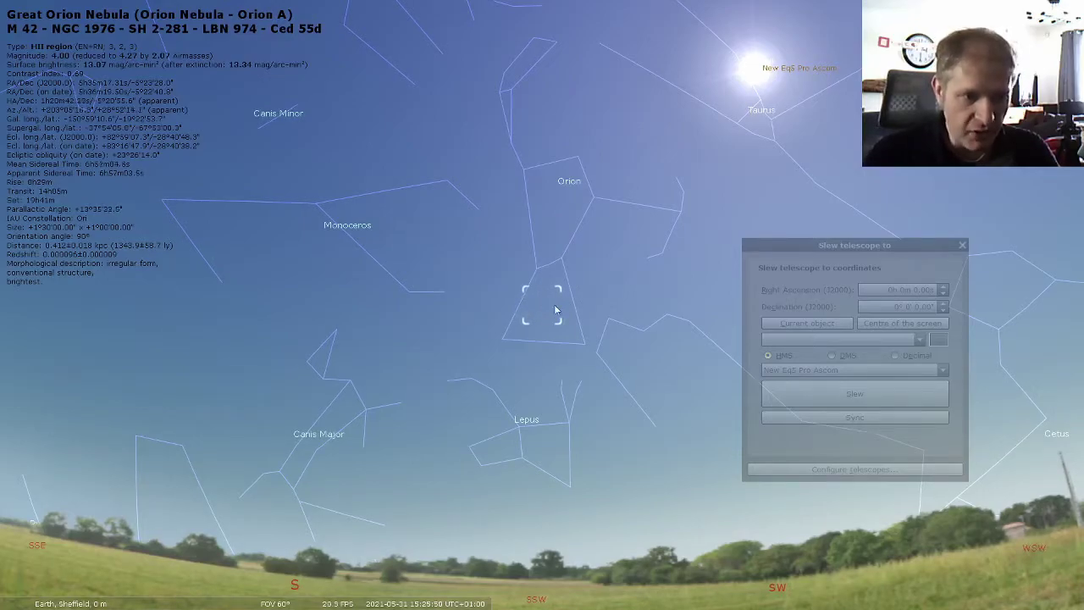
# Slew the New Eq5 Pro Ascom telescope to M42 using the current object's coordinates.
pyautogui.click(929, 246)
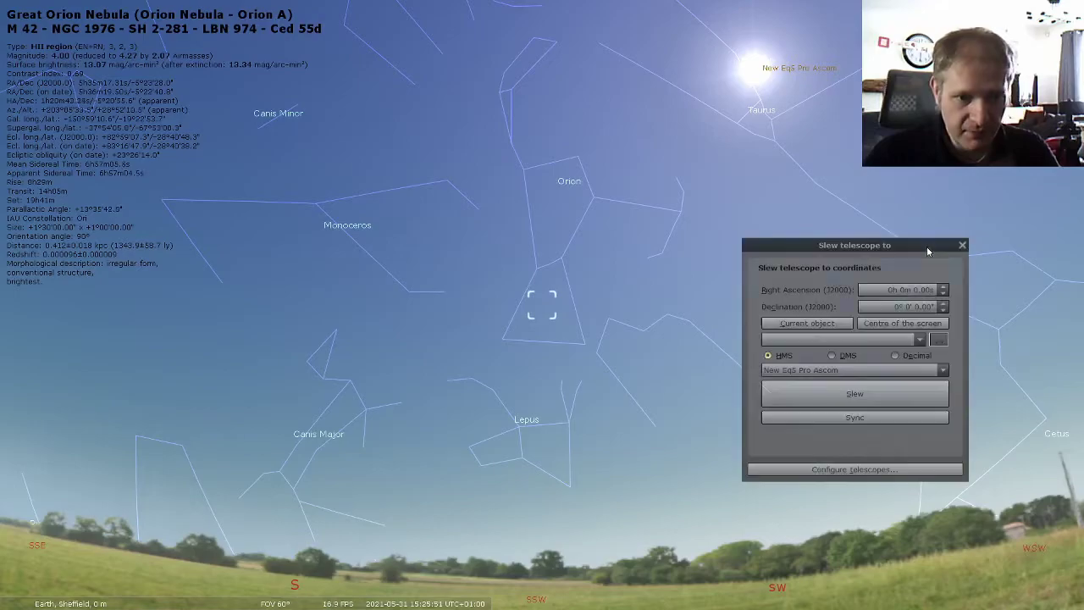
pyautogui.click(813, 326)
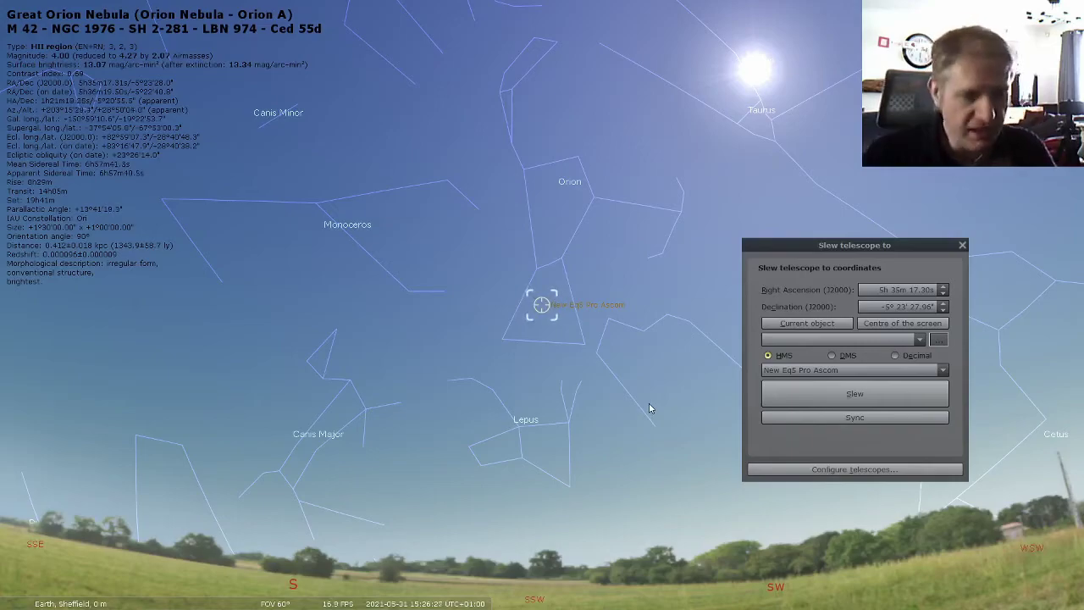
# Open the telescope configuration window from the slew dialog.
pyautogui.click(824, 469)
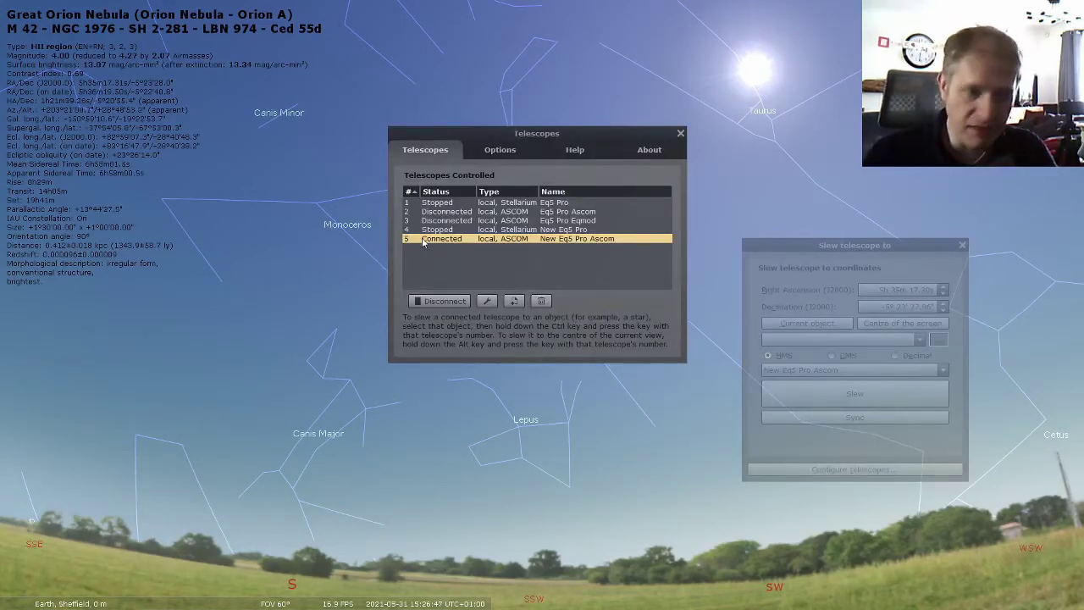
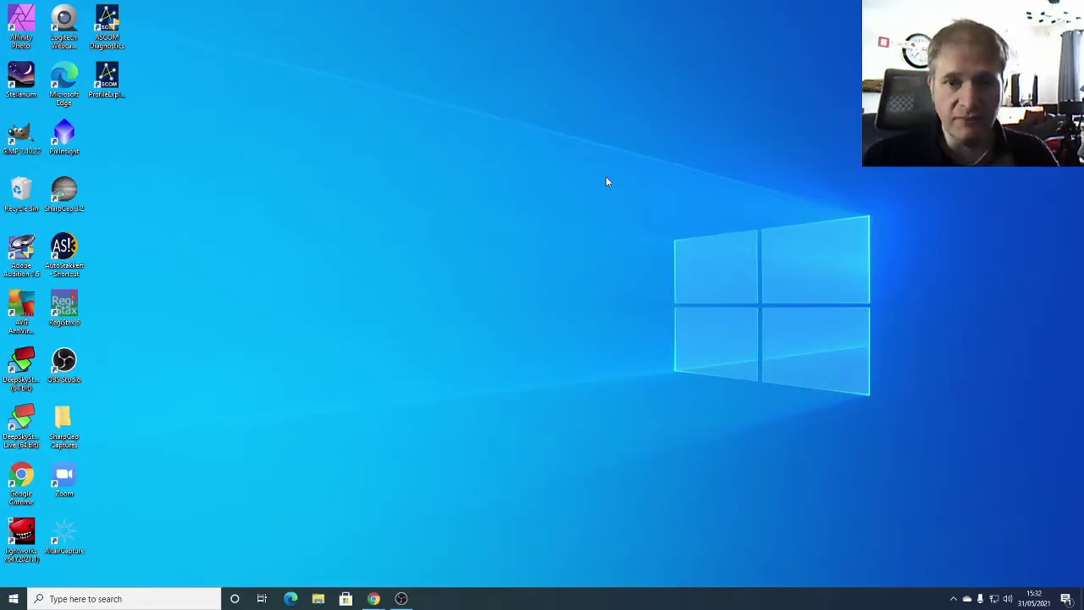
# Launch the EQASCOM Toolbox and open the driver setup for eqmod.exe, with both windows moved toward mid-screen.
pyautogui.click(14, 599)
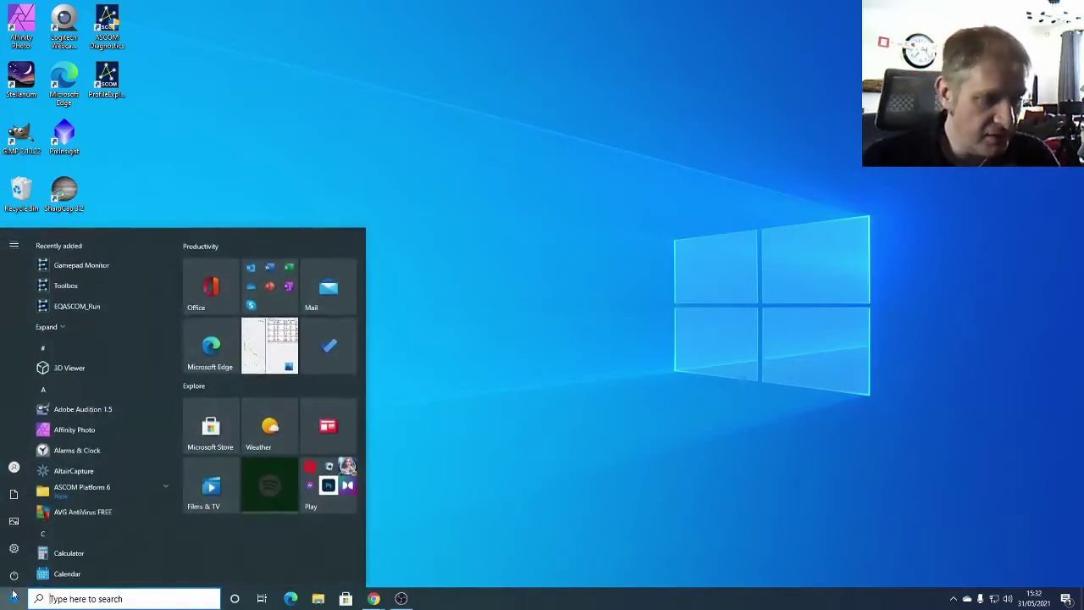
pyautogui.click(75, 278)
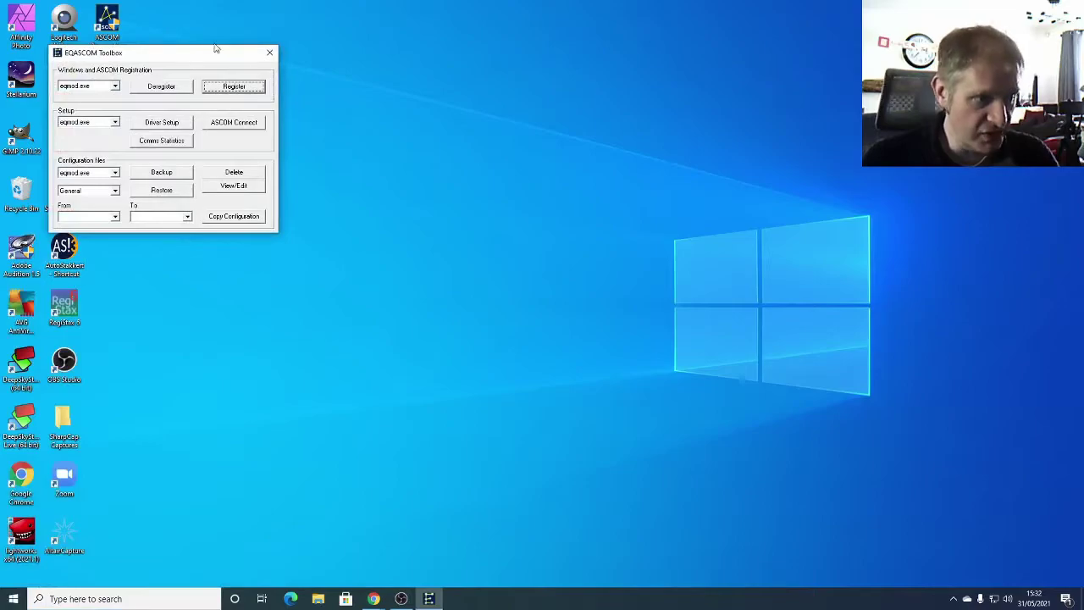
pyautogui.moveTo(213, 49); pyautogui.dragTo(633, 112)
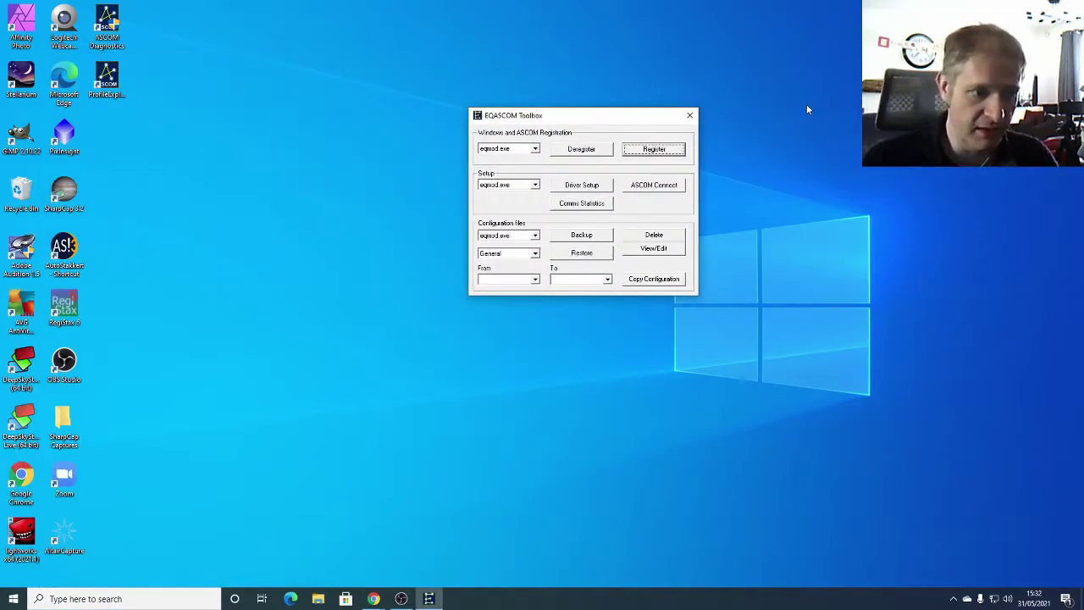
pyautogui.click(575, 188)
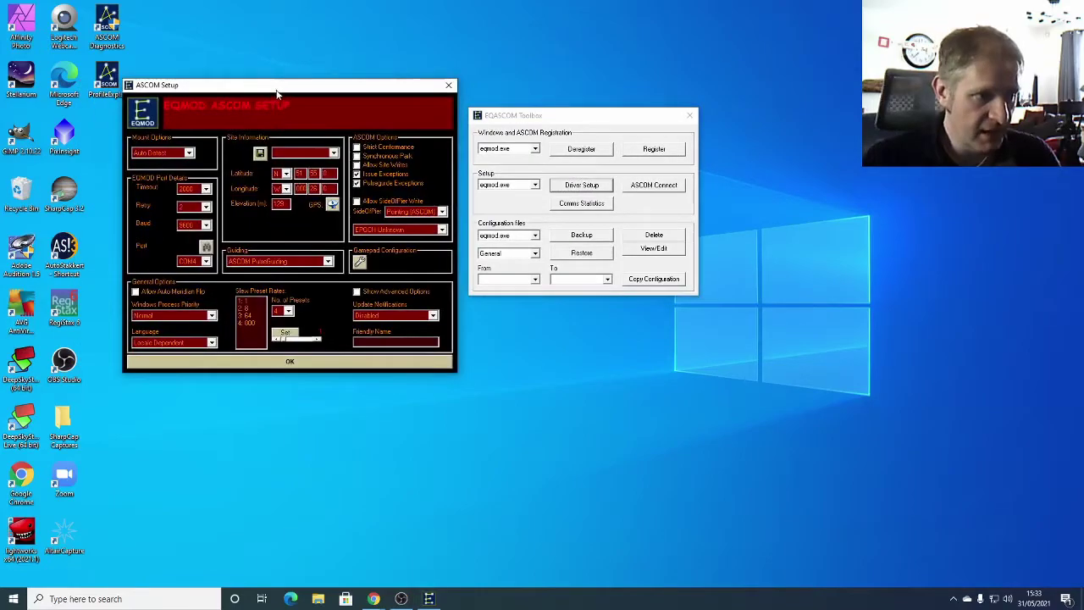
pyautogui.moveTo(283, 93); pyautogui.dragTo(524, 82)
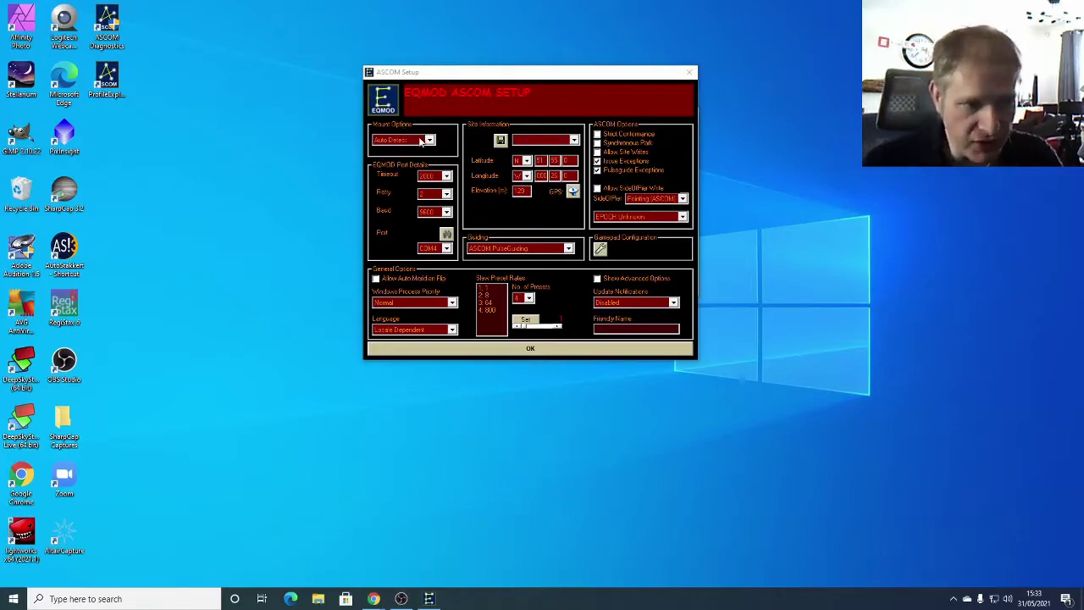
# Set the EQMOD port details to 9600 baud and COM4, and run the automatic port search for the mount.
pyautogui.click(447, 212)
pyautogui.click(425, 235)
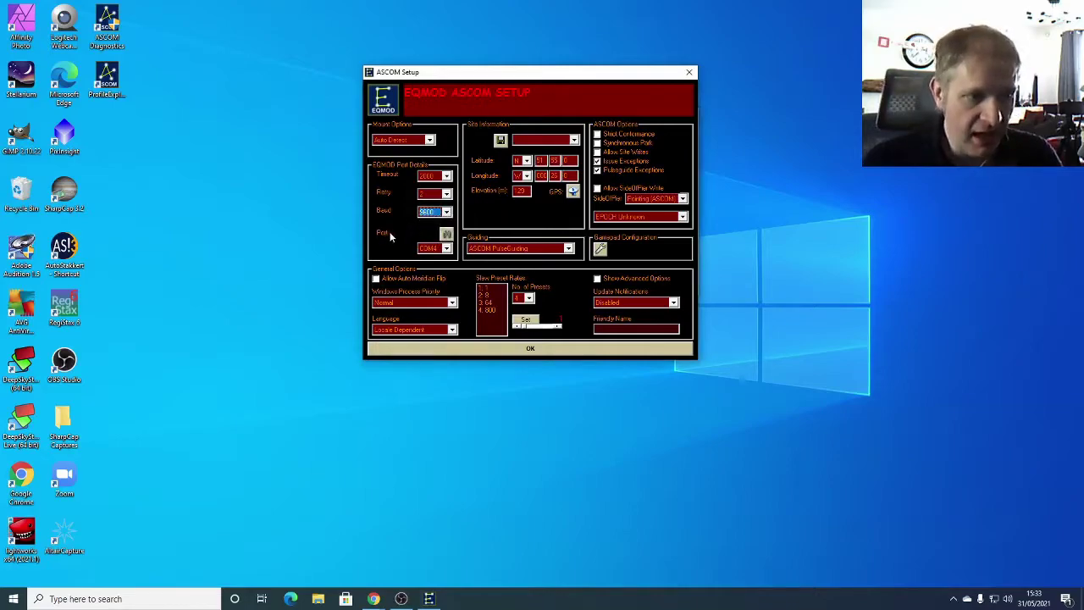
pyautogui.click(447, 252)
pyautogui.click(440, 258)
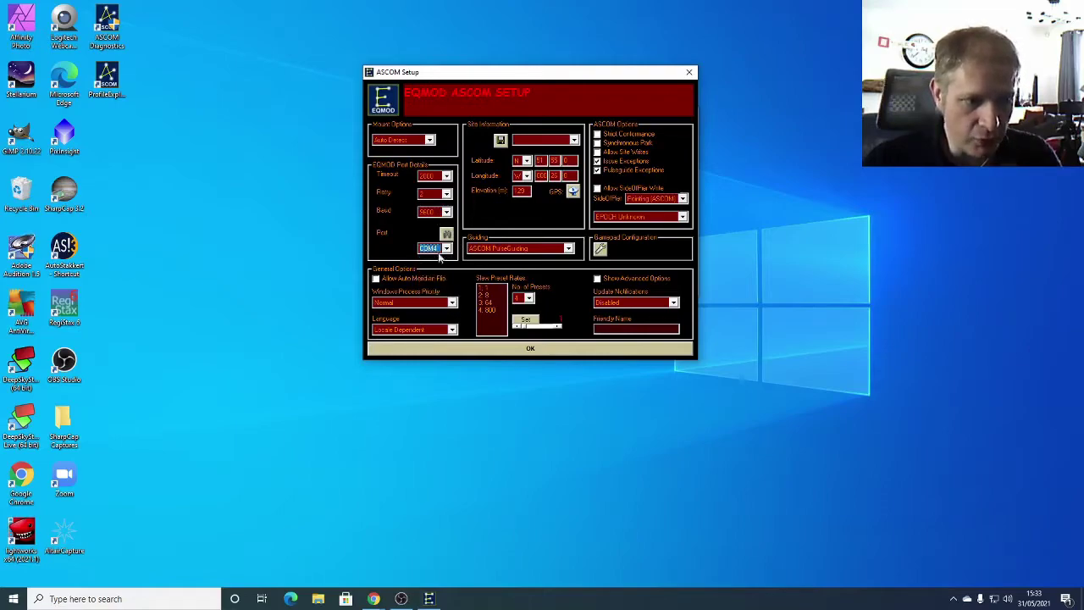
pyautogui.click(212, 364)
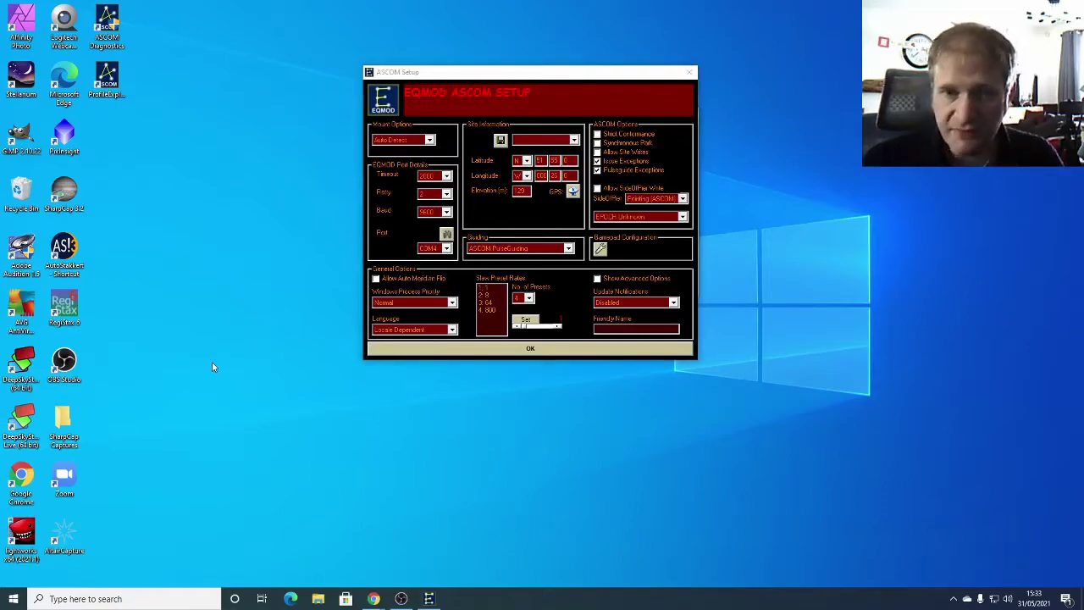
pyautogui.click(447, 235)
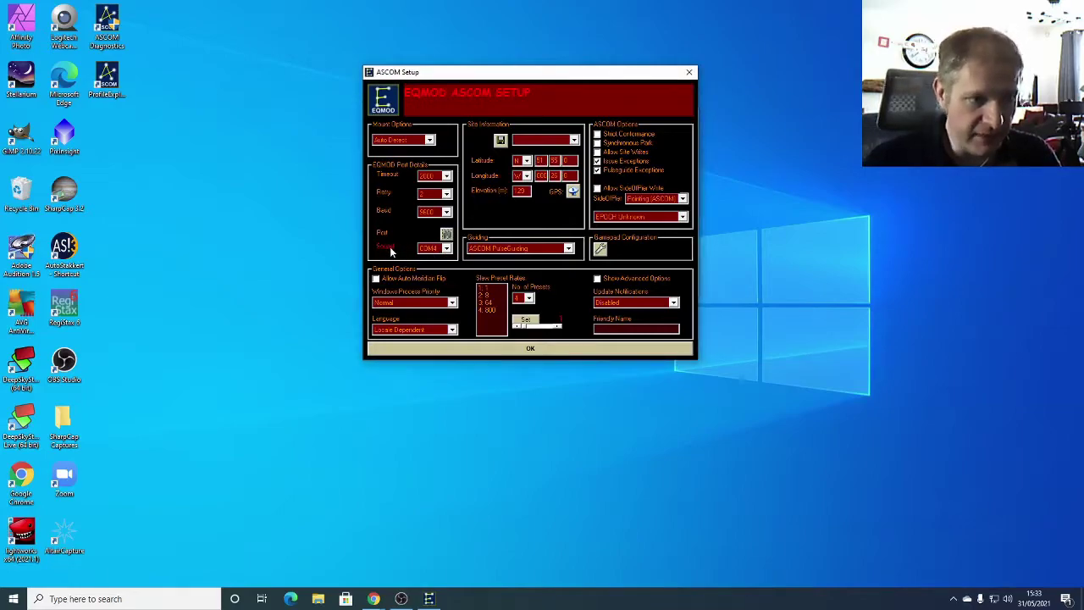
# Open Device Manager in Computer Management and expand the Ports (COM & LPT) group.
pyautogui.click(85, 595)
pyautogui.write('manag')
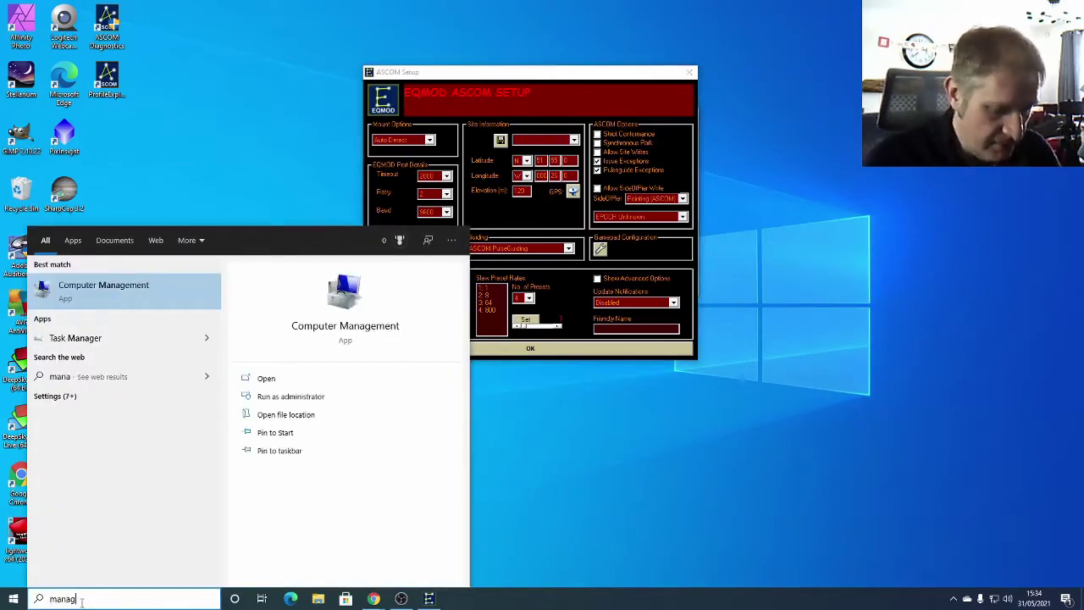
pyautogui.write('e')
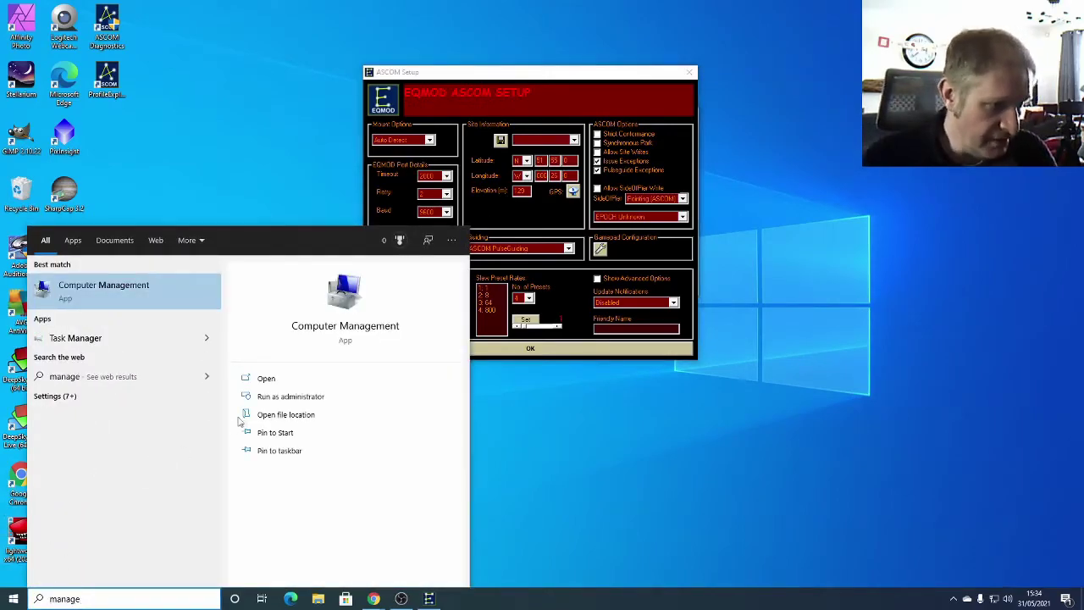
pyautogui.click(129, 285)
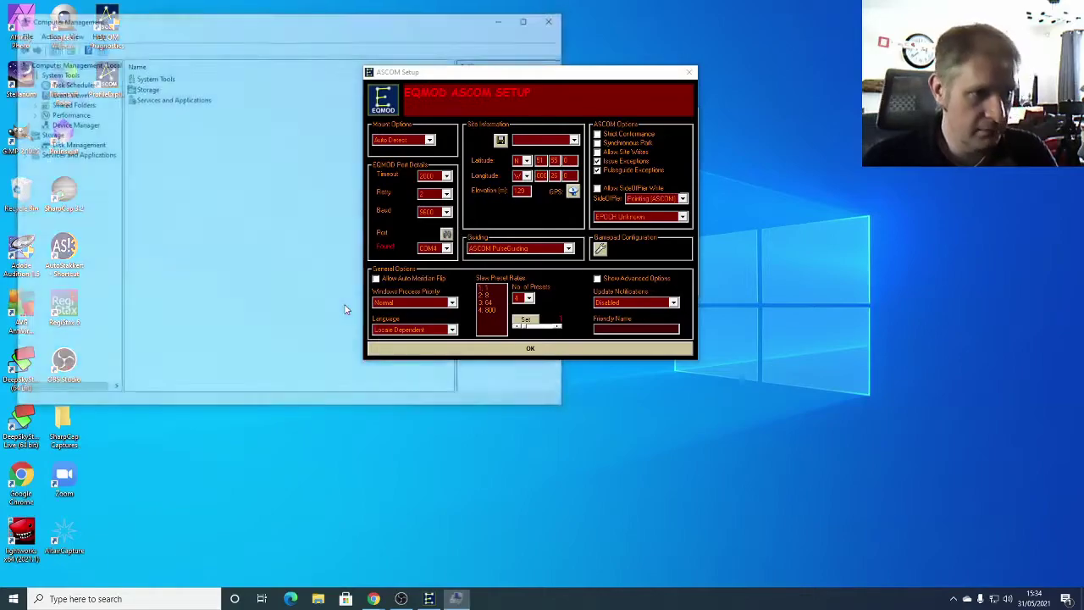
pyautogui.click(85, 124)
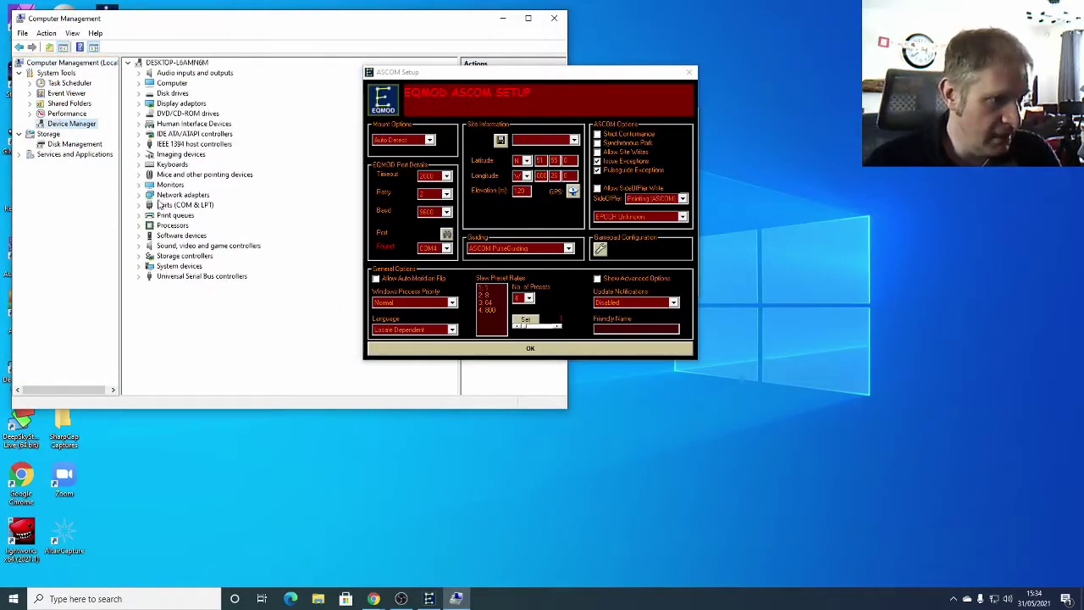
pyautogui.click(139, 205)
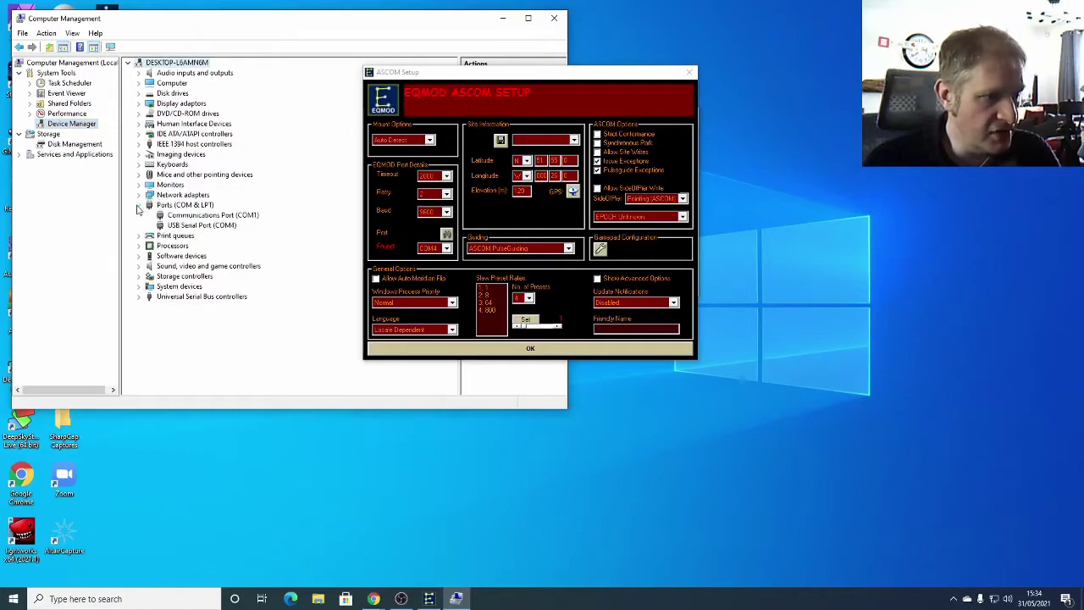
# View the properties of the USB Serial Port (COM4) and move the ASCOM Setup window clear of them.
pyautogui.click(231, 227)
pyautogui.rightClick(220, 226)
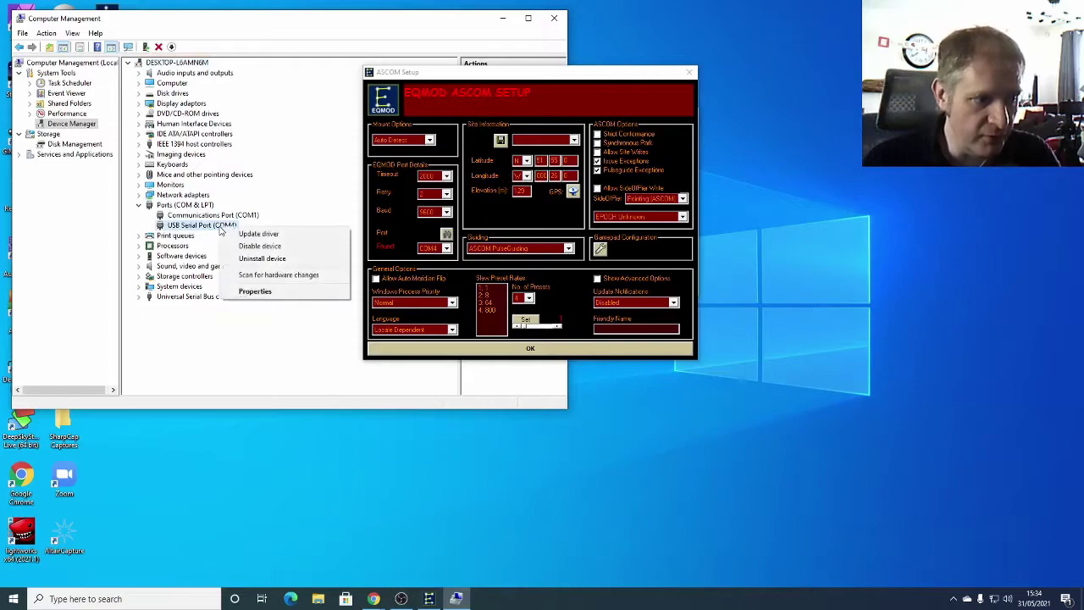
pyautogui.click(250, 292)
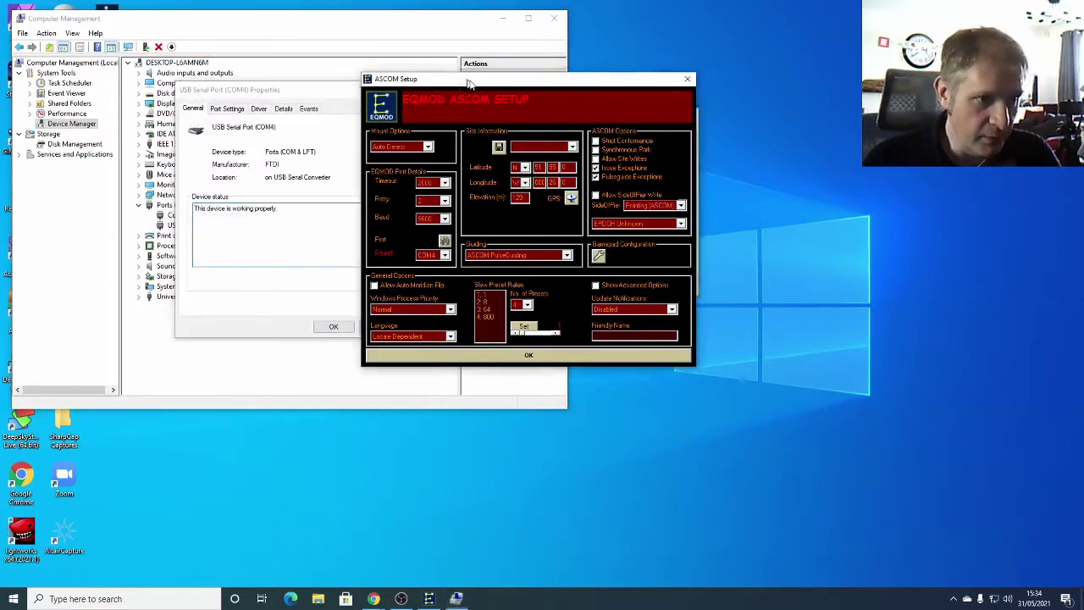
pyautogui.moveTo(463, 83); pyautogui.dragTo(594, 83)
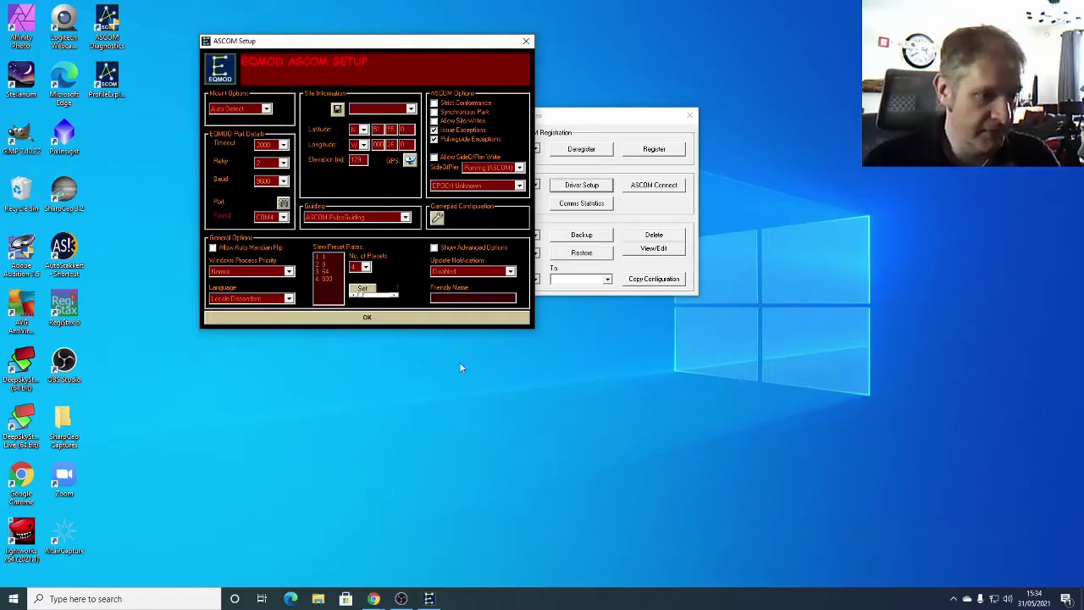
# Accept the EQMOD driver setup and connect to the mount through ASCOM from the EQASCOM Toolbox.
pyautogui.click(432, 320)
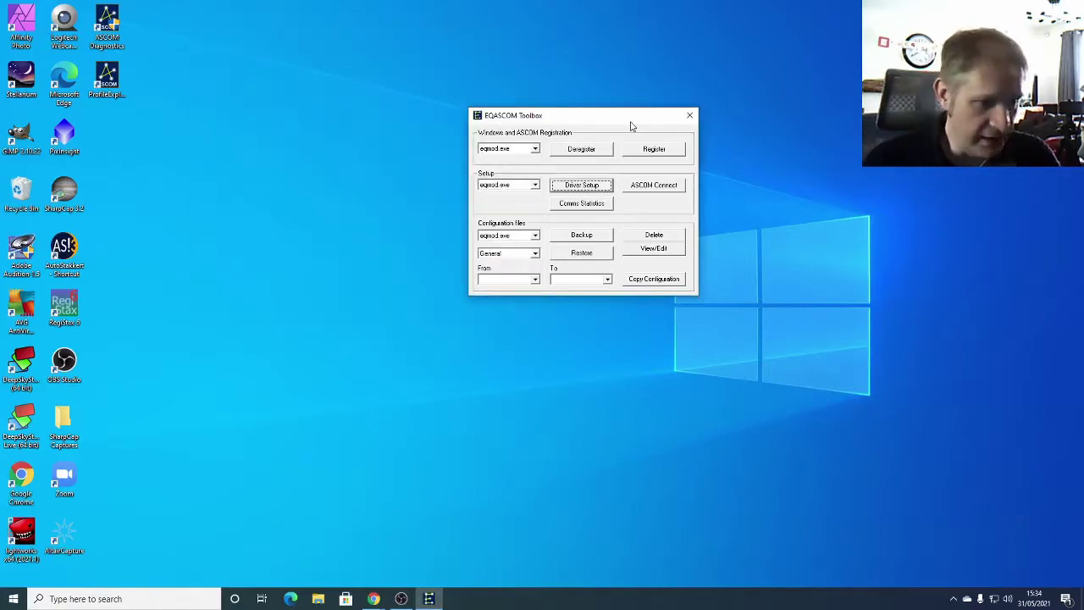
pyautogui.click(641, 188)
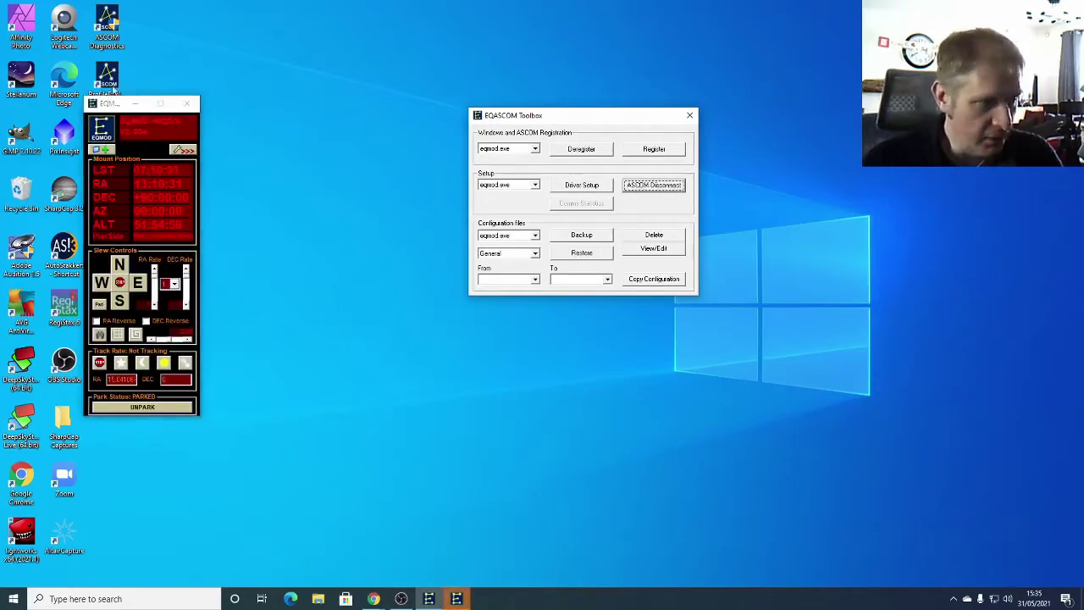
# Expand the EQMOD mount control window to its full settings and move it and the EQASCOM Toolbox apart.
pyautogui.moveTo(103, 105); pyautogui.dragTo(230, 52)
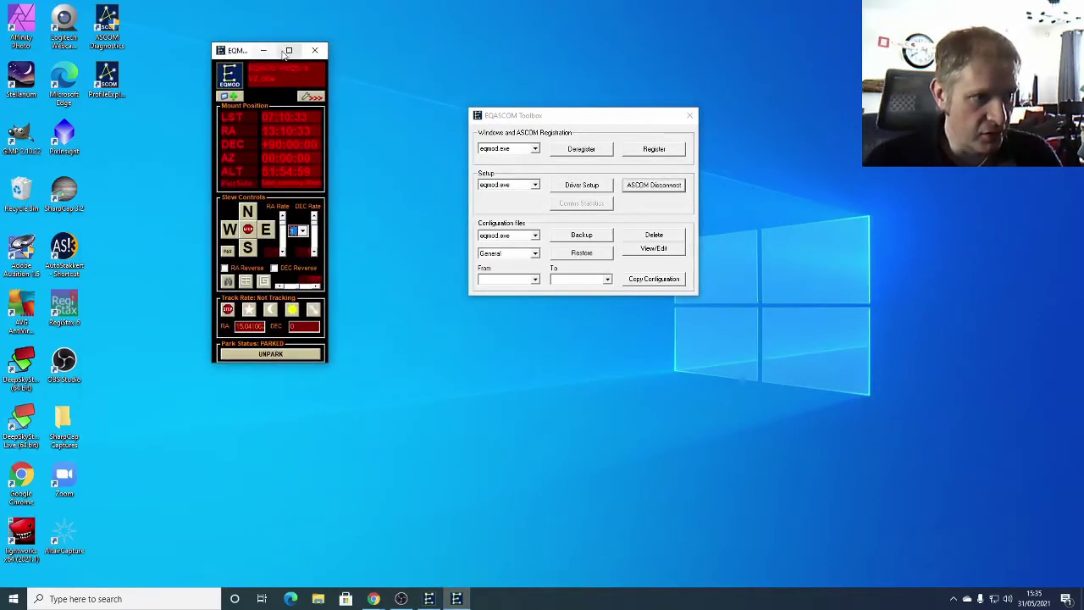
pyautogui.click(289, 52)
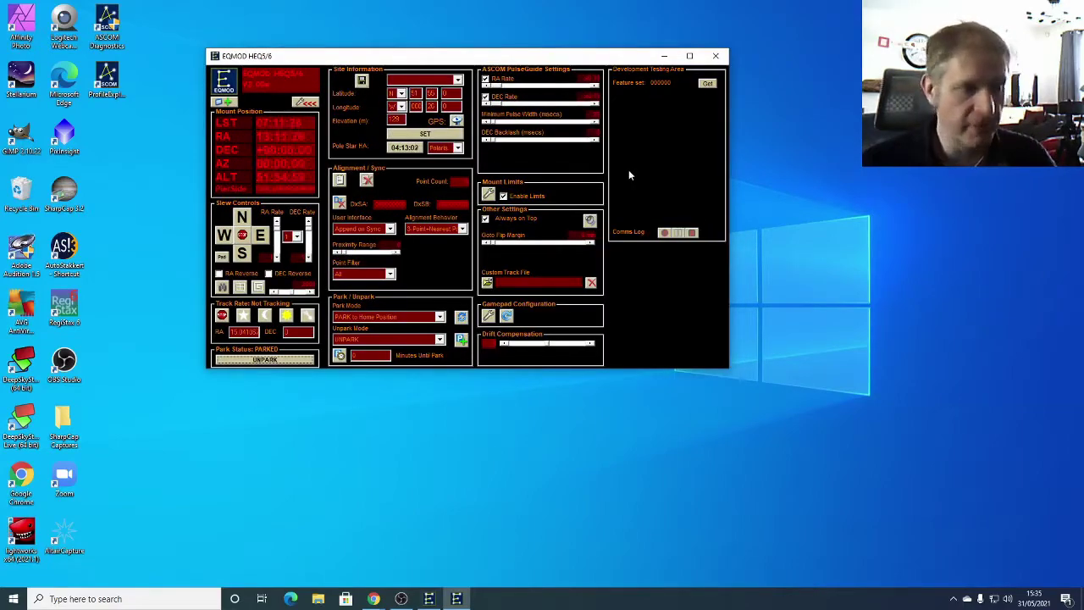
pyautogui.moveTo(443, 55); pyautogui.dragTo(452, 67)
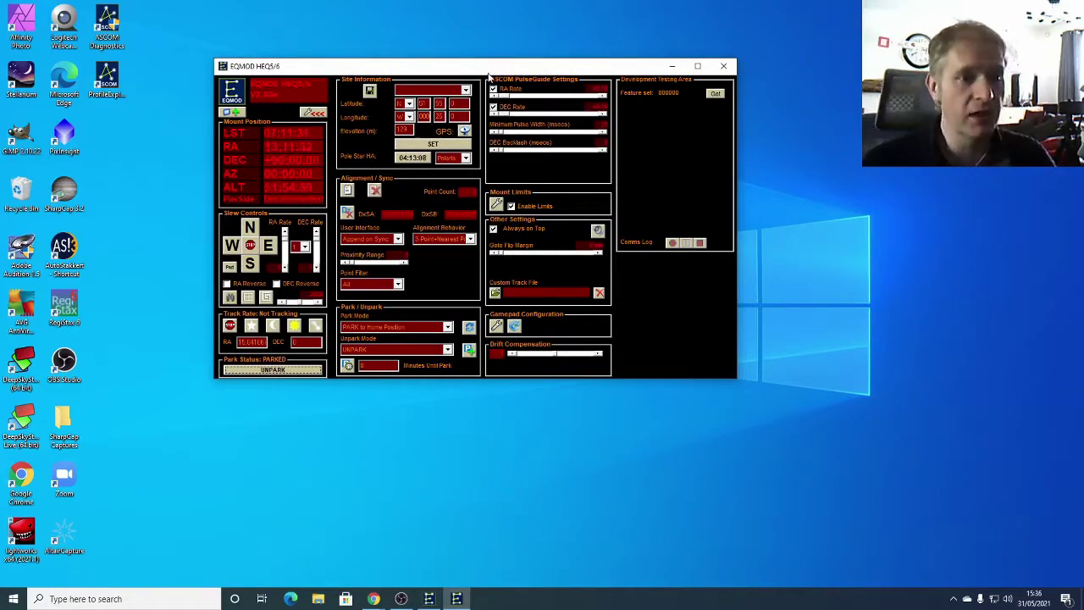
pyautogui.moveTo(365, 72); pyautogui.dragTo(290, 101)
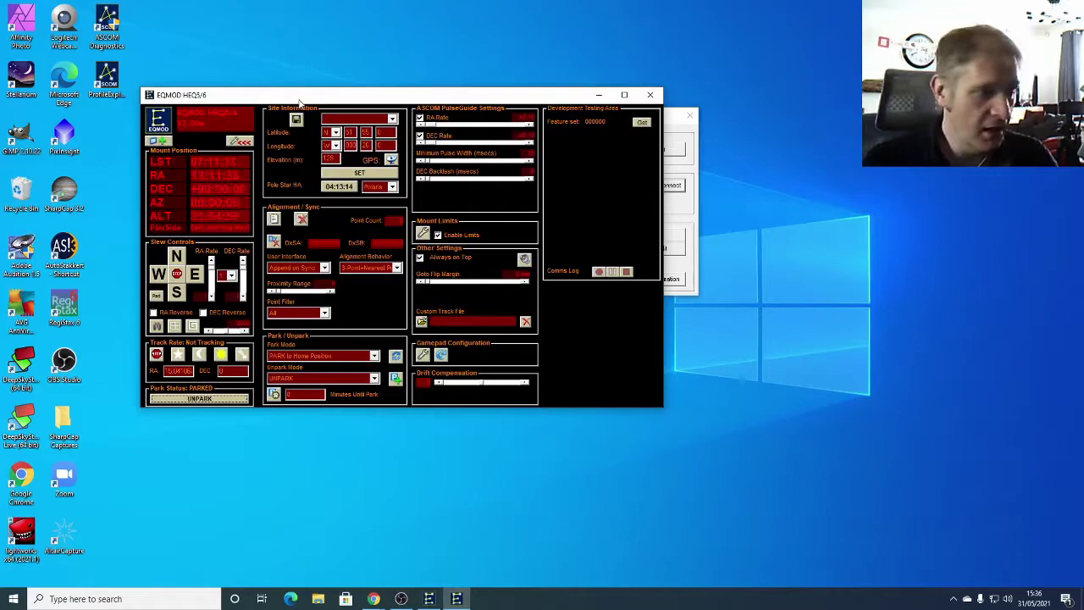
pyautogui.moveTo(288, 88); pyautogui.dragTo(286, 96)
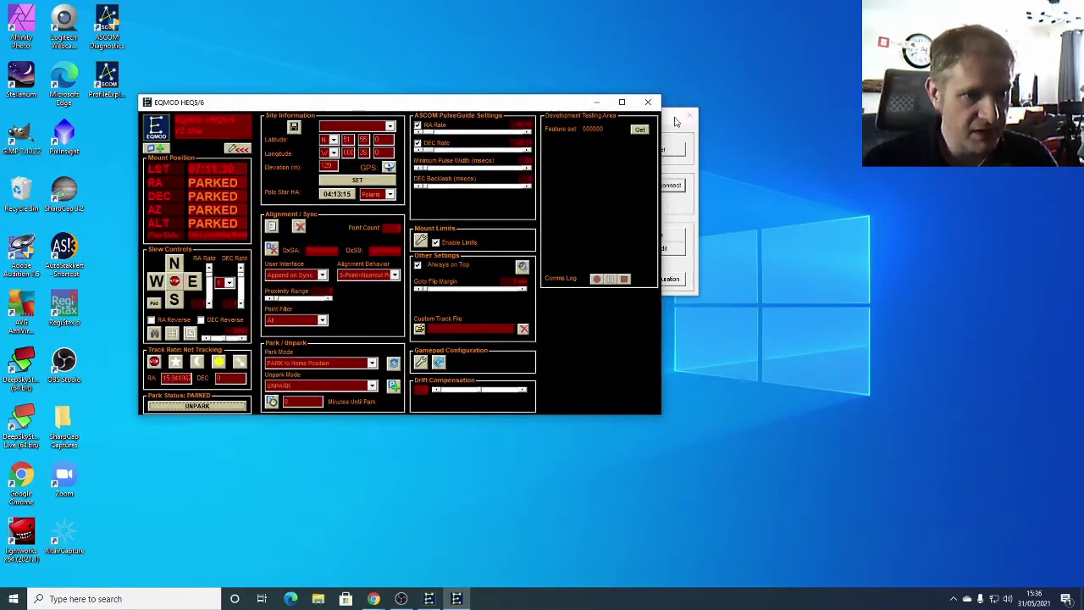
pyautogui.moveTo(672, 121); pyautogui.dragTo(766, 99)
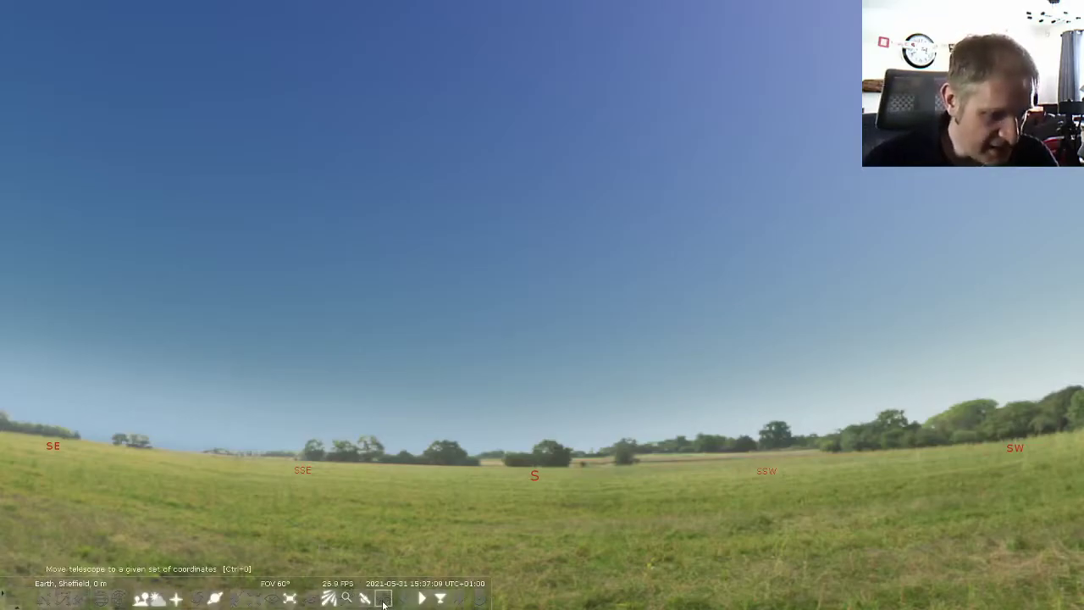
# Switch to Stellarium, open the telescope configuration window from the slew dialog, and move it higher.
pyautogui.click(382, 599)
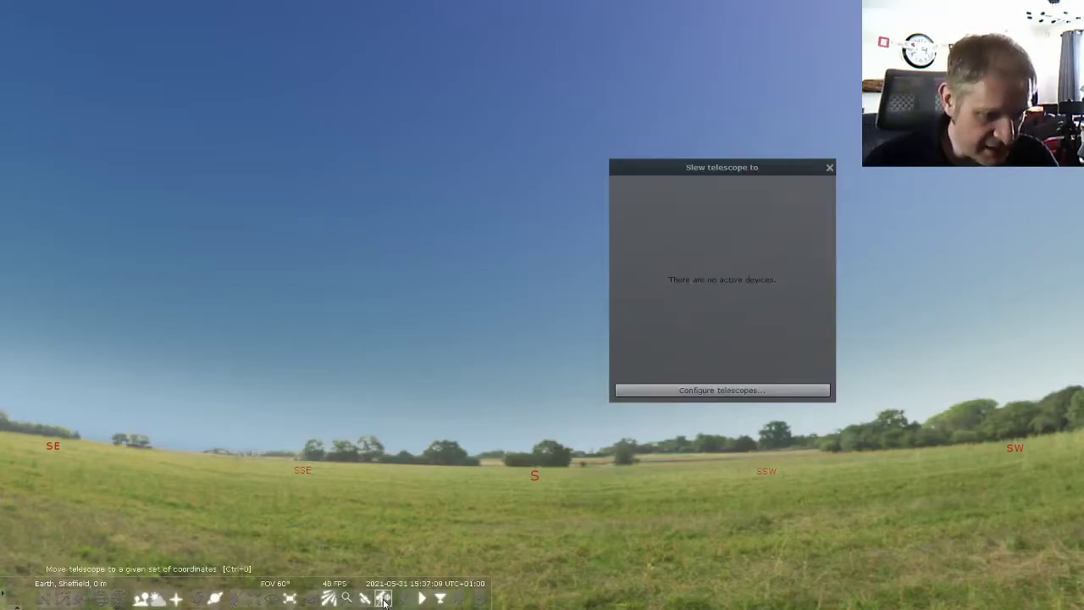
pyautogui.click(698, 395)
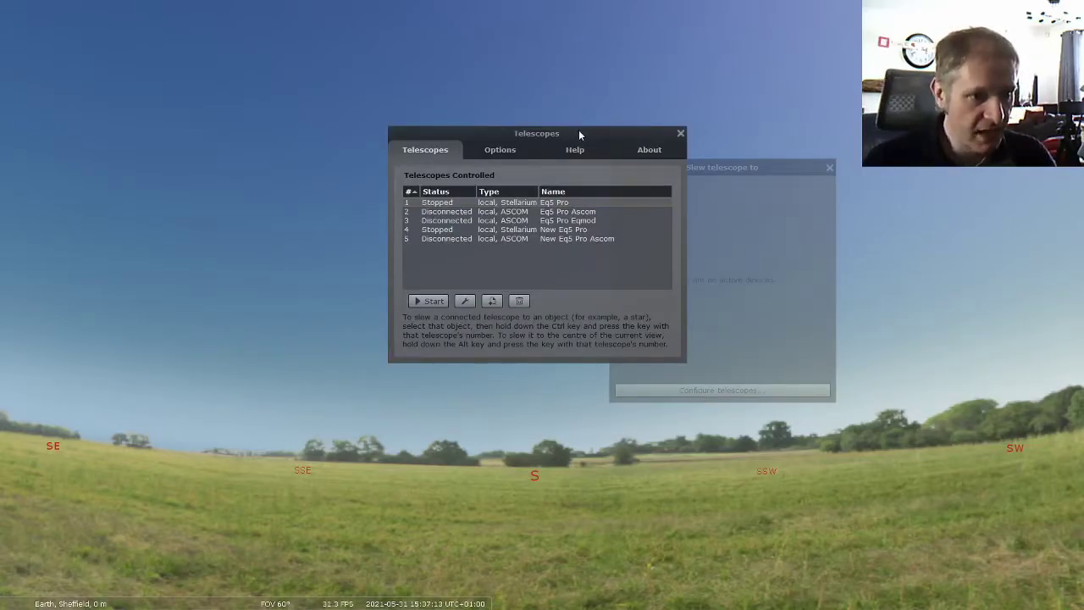
pyautogui.moveTo(579, 134); pyautogui.dragTo(571, 80)
# Add a new telescope controlled through ASCOM and name it New Eqmod eq5 pro.
pyautogui.click(485, 249)
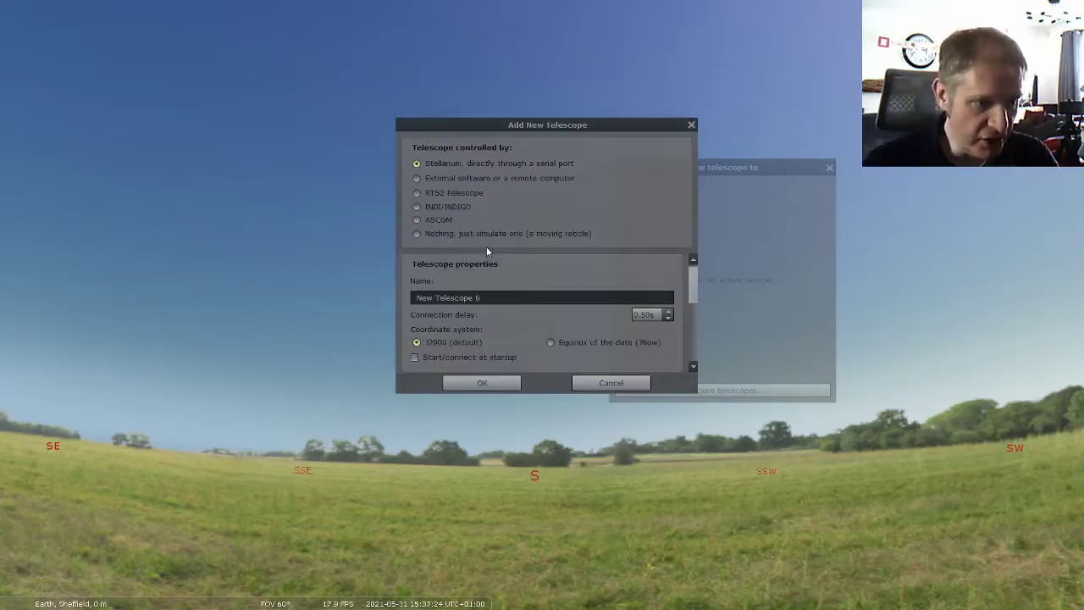
pyautogui.click(415, 221)
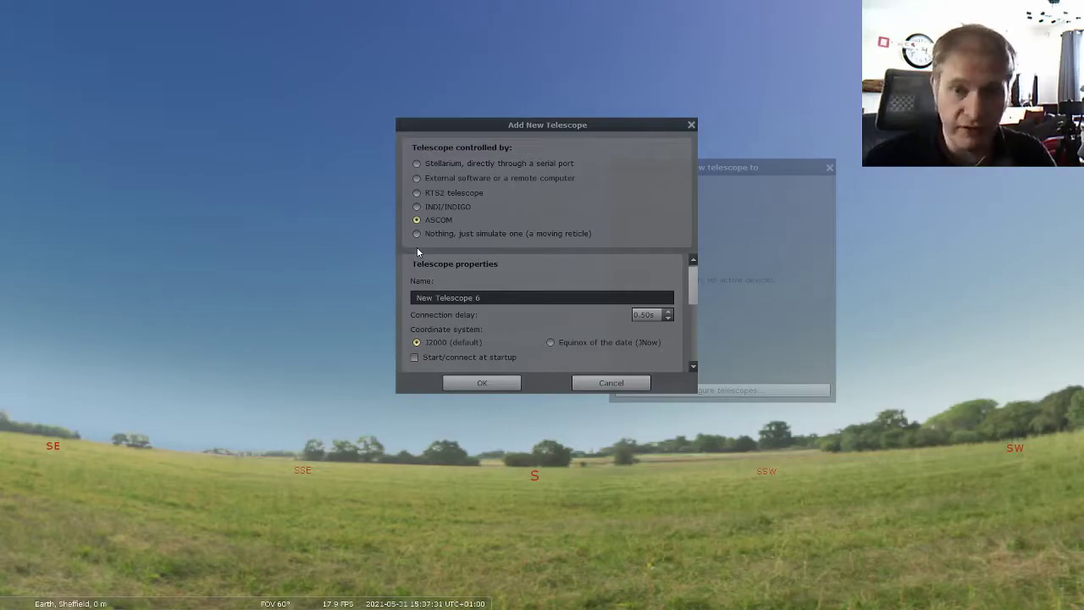
pyautogui.moveTo(481, 298); pyautogui.dragTo(388, 303)
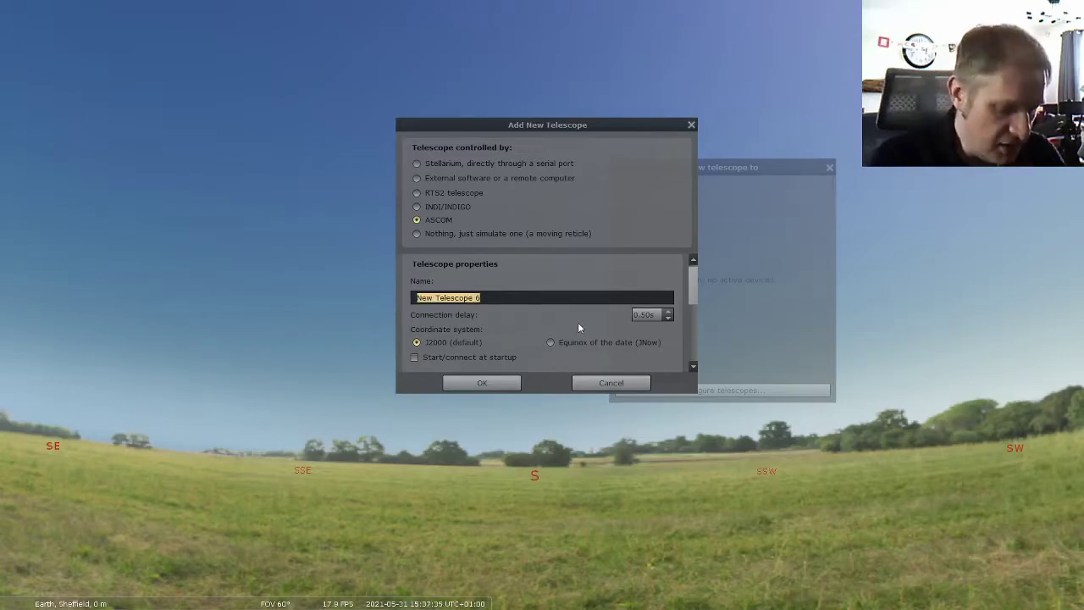
pyautogui.write('New Eq')
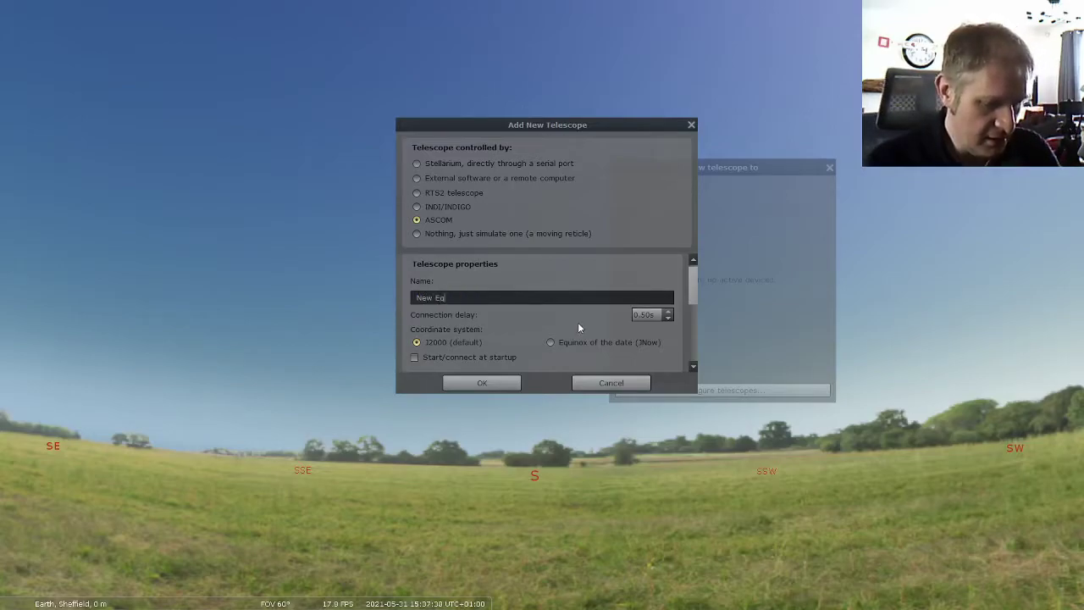
pyautogui.write('mod eq5 pro')
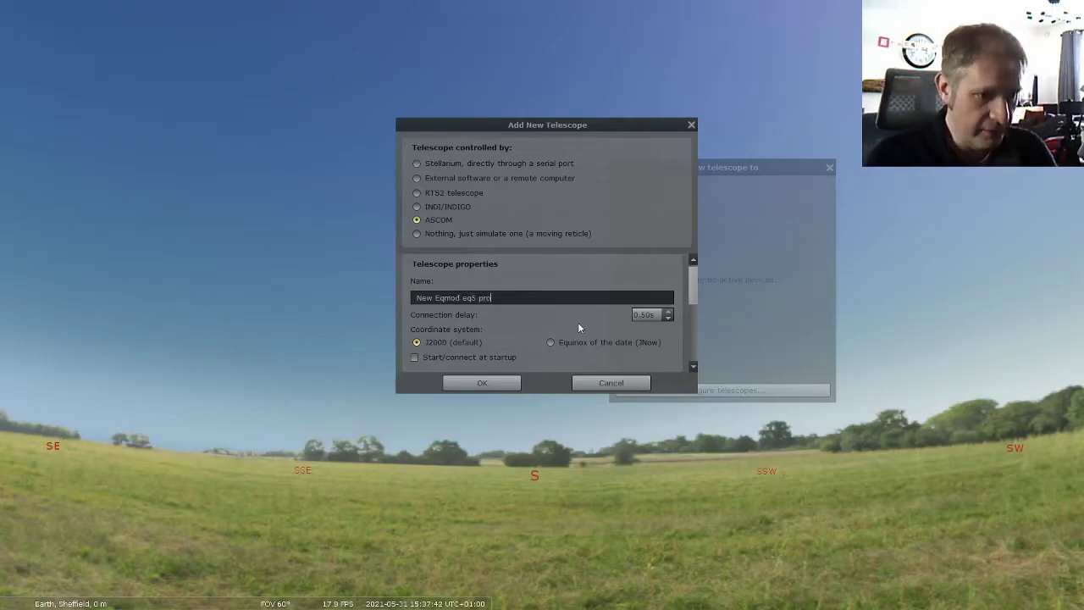
# Choose EQMOD ASCOM HEQ5/6 as the ASCOM device, accept its driver setup, and save the new telescope.
pyautogui.moveTo(692, 296); pyautogui.dragTo(693, 313)
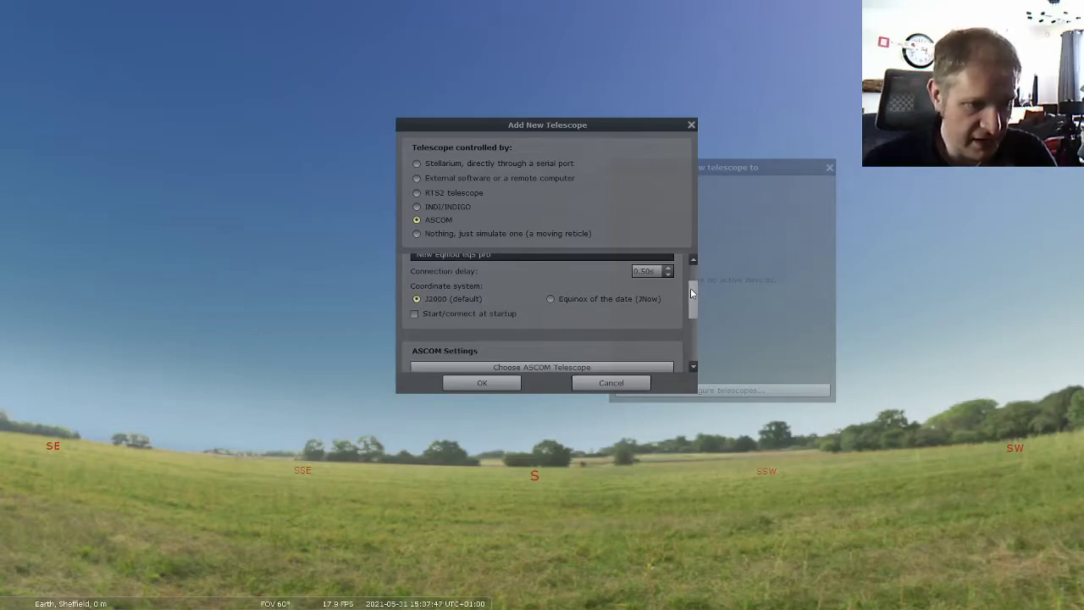
pyautogui.moveTo(691, 290); pyautogui.dragTo(693, 311)
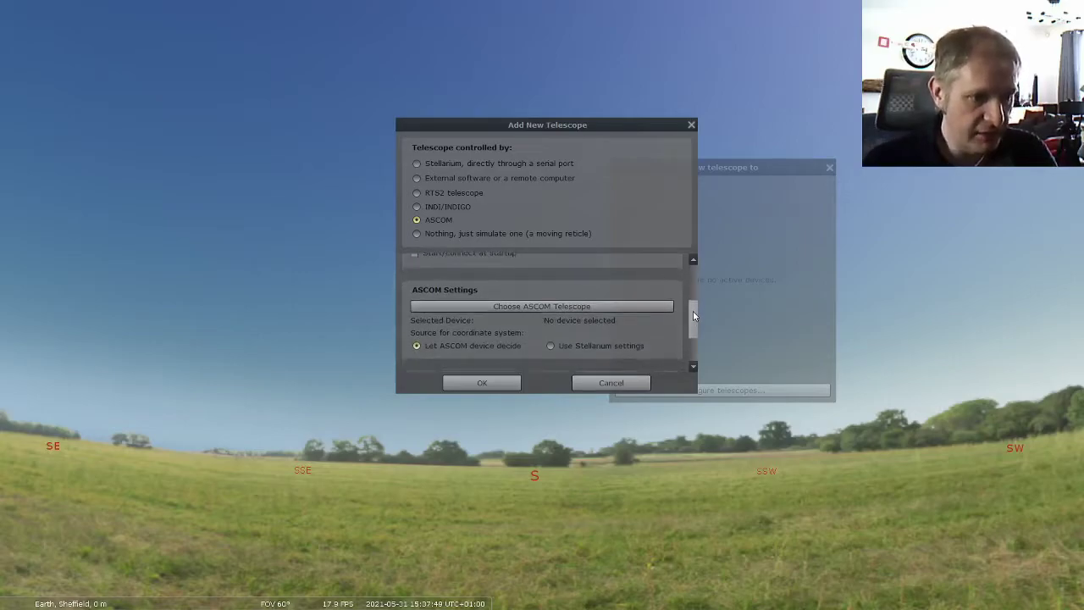
pyautogui.click(534, 307)
pyautogui.click(558, 295)
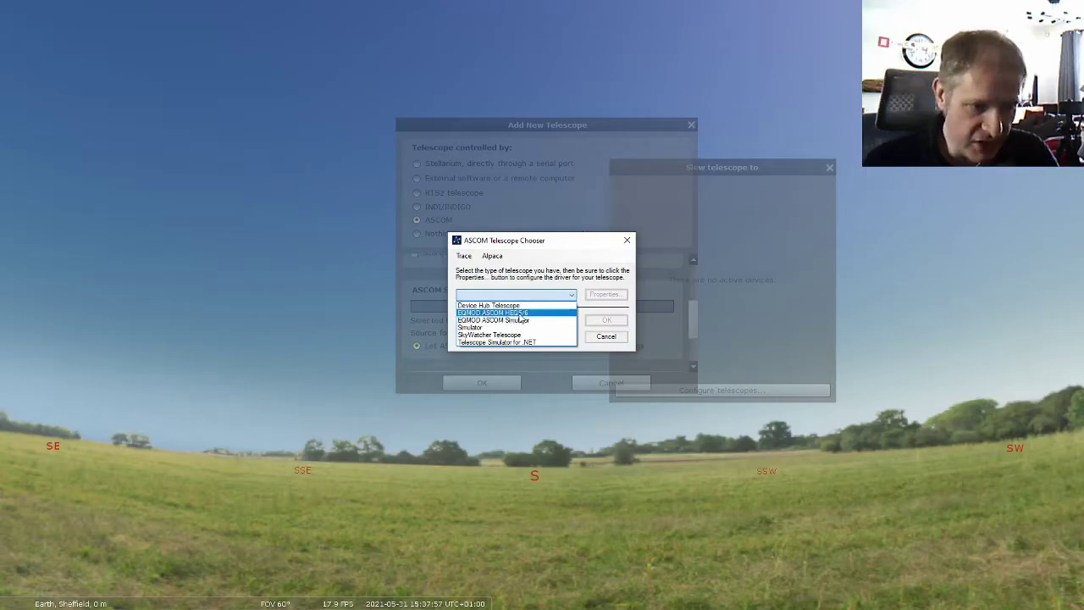
pyautogui.click(517, 315)
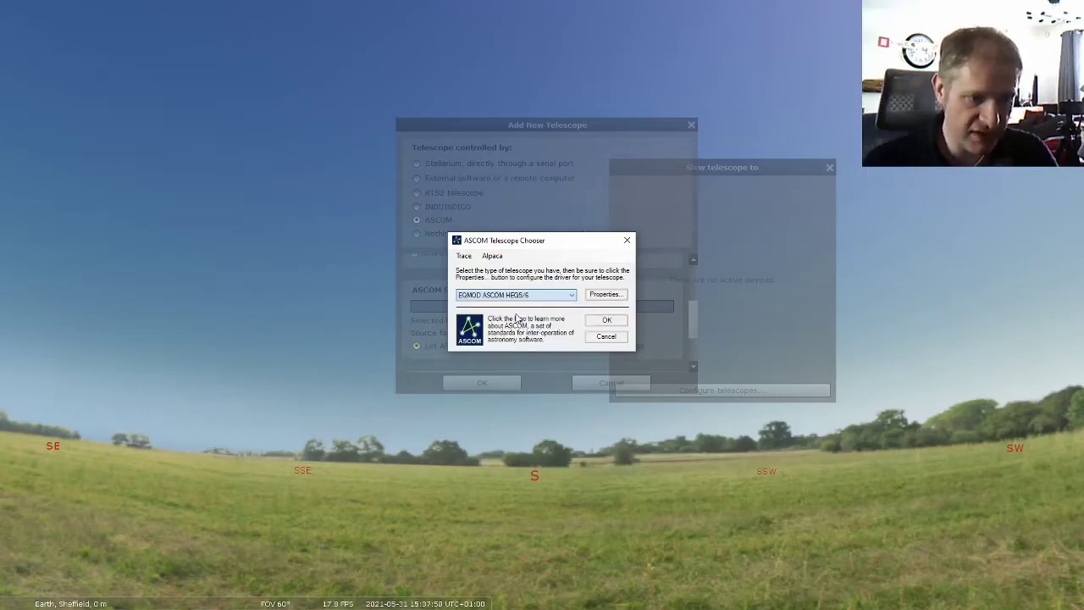
pyautogui.click(599, 294)
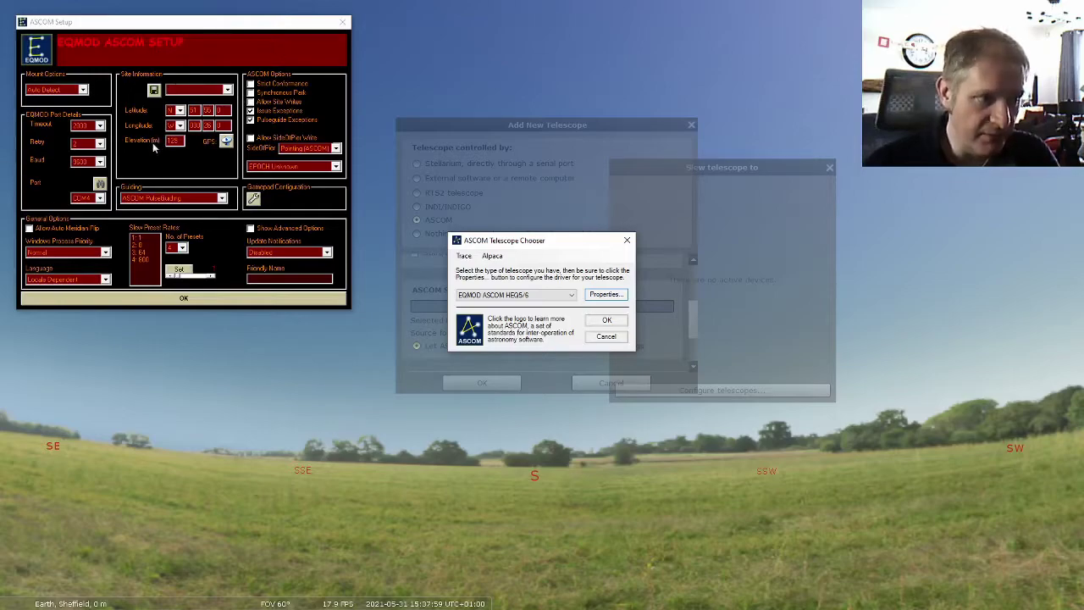
pyautogui.click(136, 302)
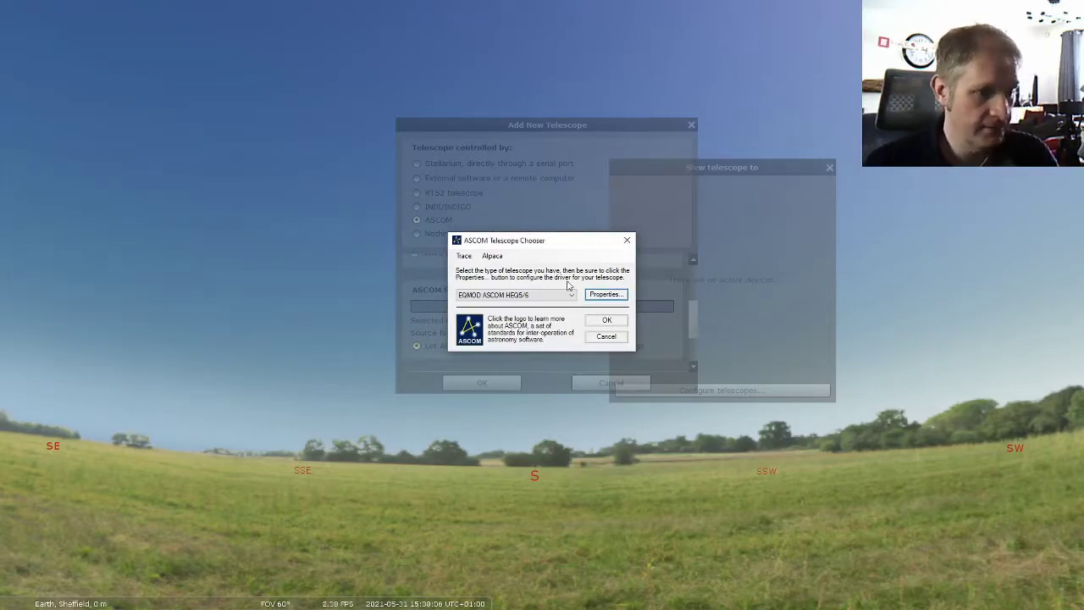
pyautogui.click(606, 320)
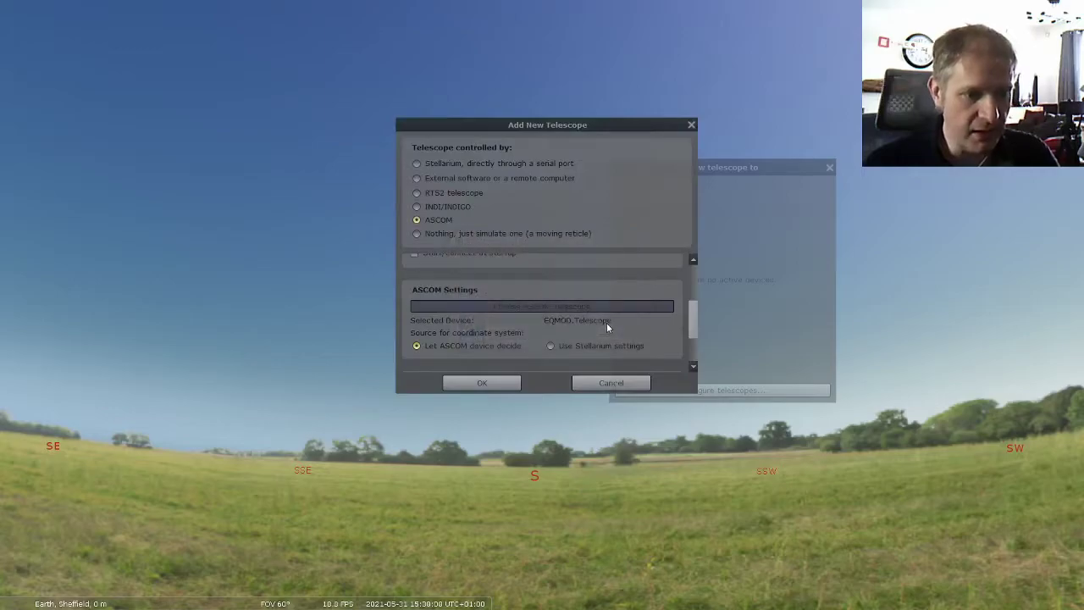
pyautogui.moveTo(694, 331); pyautogui.dragTo(698, 349)
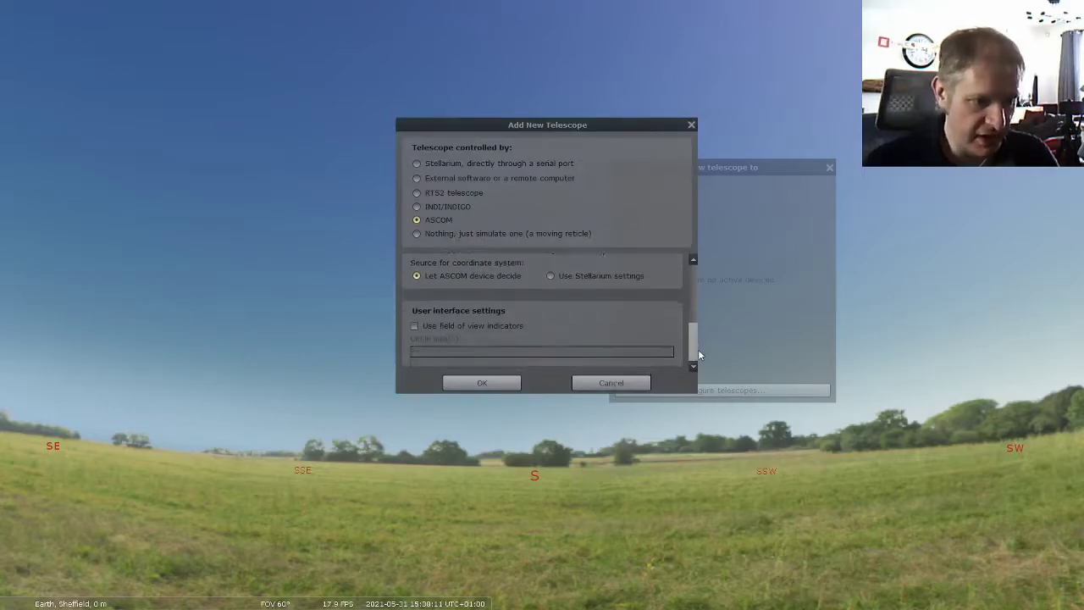
pyautogui.click(458, 385)
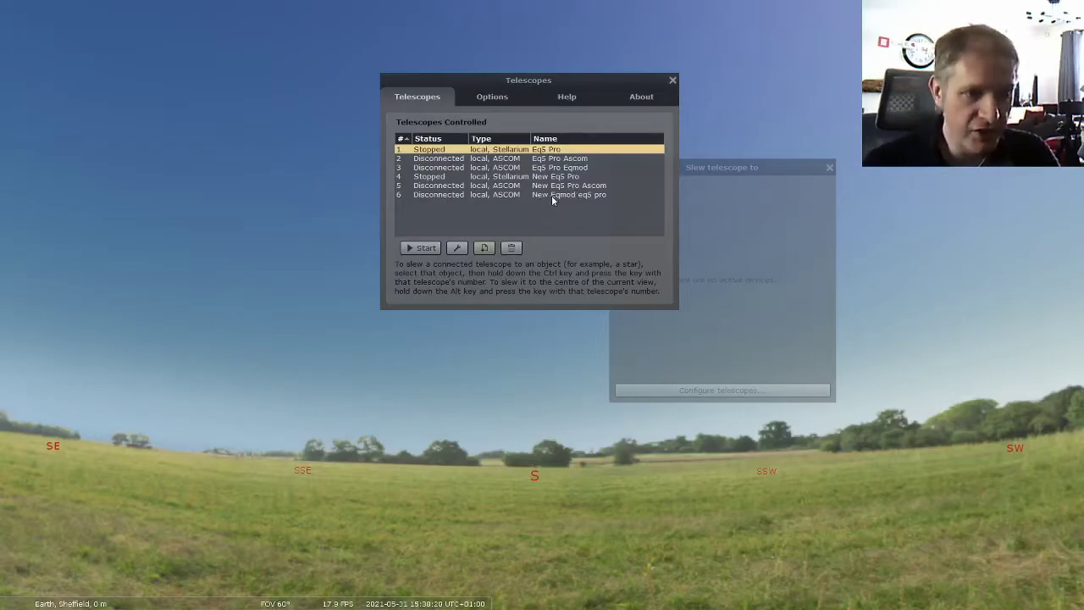
# Connect to the New Eqmod eq5 pro telescope and close the telescope configuration and slew windows.
pyautogui.click(491, 196)
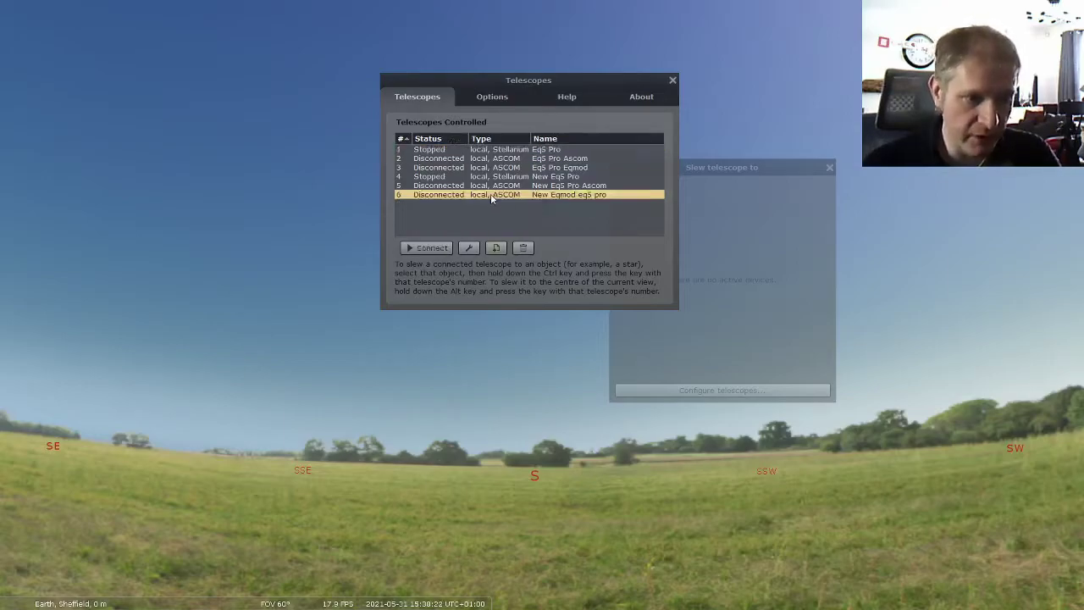
pyautogui.click(421, 247)
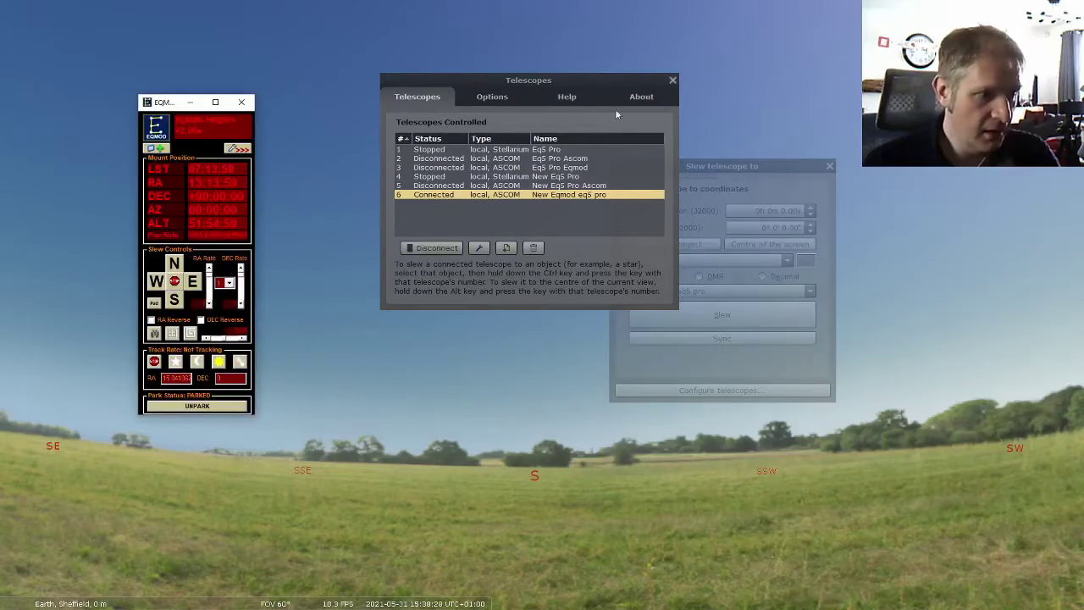
pyautogui.click(674, 81)
pyautogui.click(830, 165)
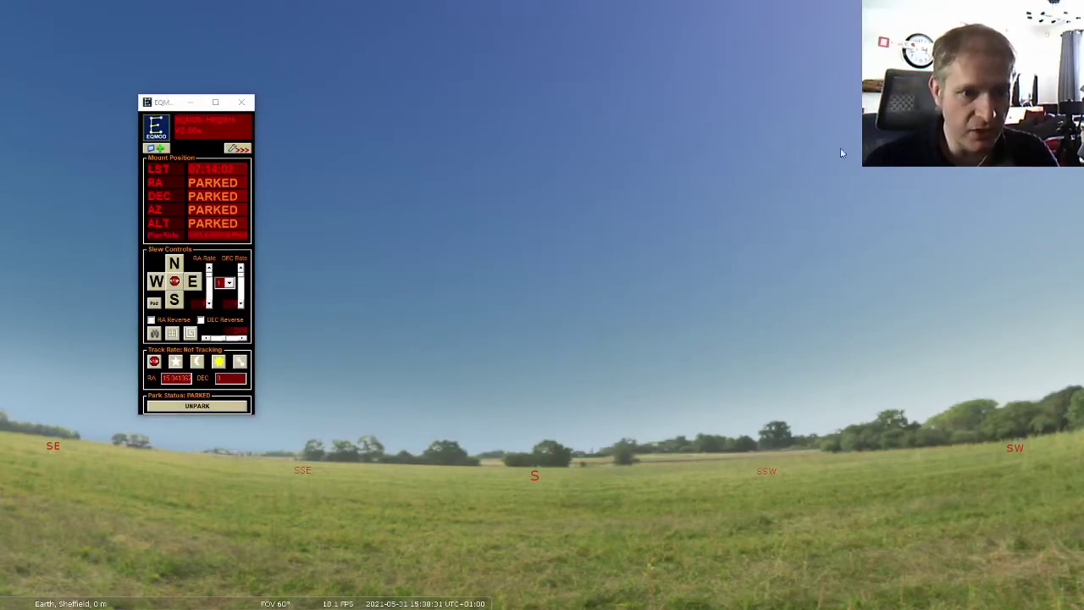
# Unpark the mount from the EQMOD control window and move that window to the edge of the sky view.
pyautogui.moveTo(164, 102); pyautogui.dragTo(234, 86)
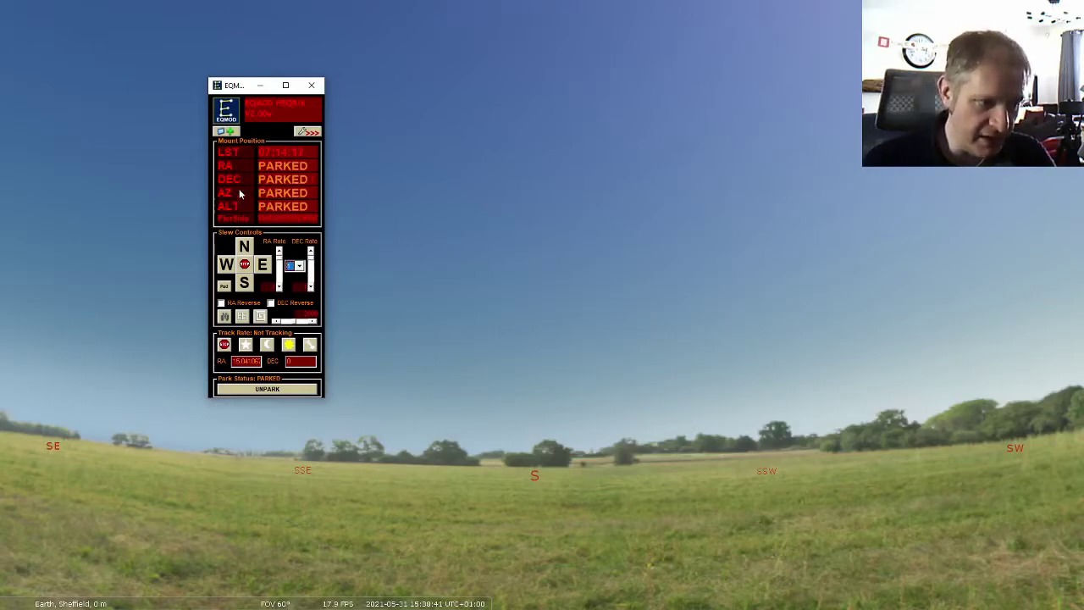
pyautogui.click(243, 389)
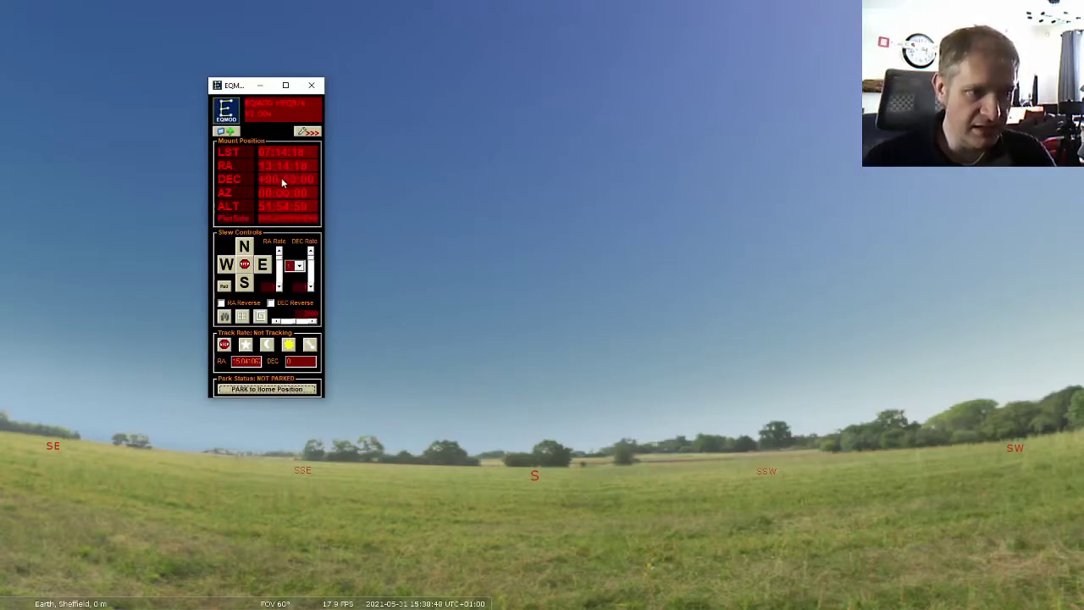
pyautogui.moveTo(253, 85); pyautogui.dragTo(109, 106)
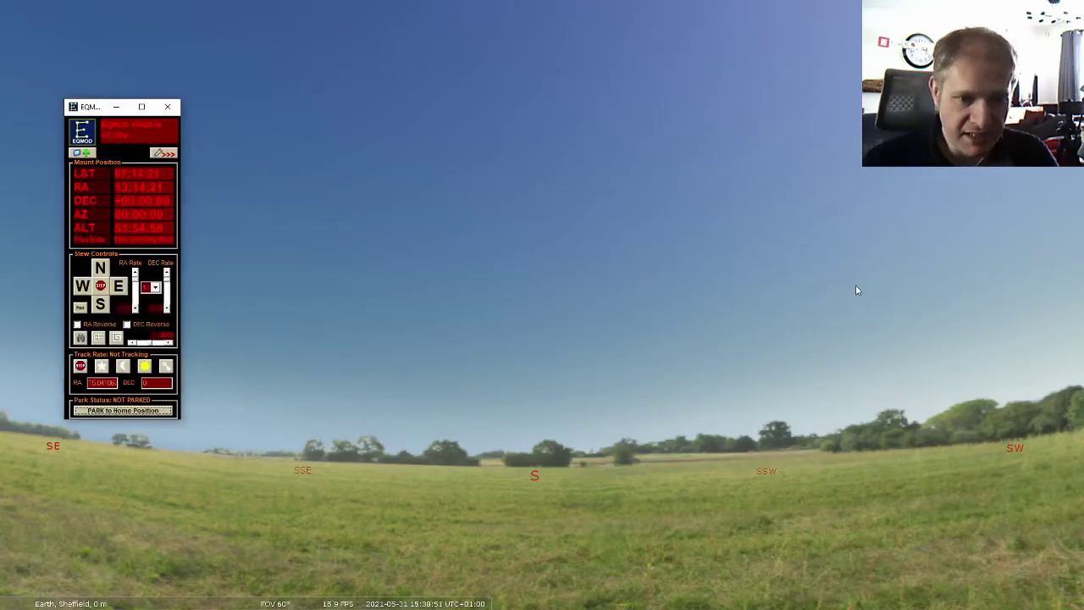
# Select the Sun in the sky and slew the New Eqmod eq5 pro telescope to the current object's coordinates.
pyautogui.moveTo(856, 291); pyautogui.dragTo(421, 423)
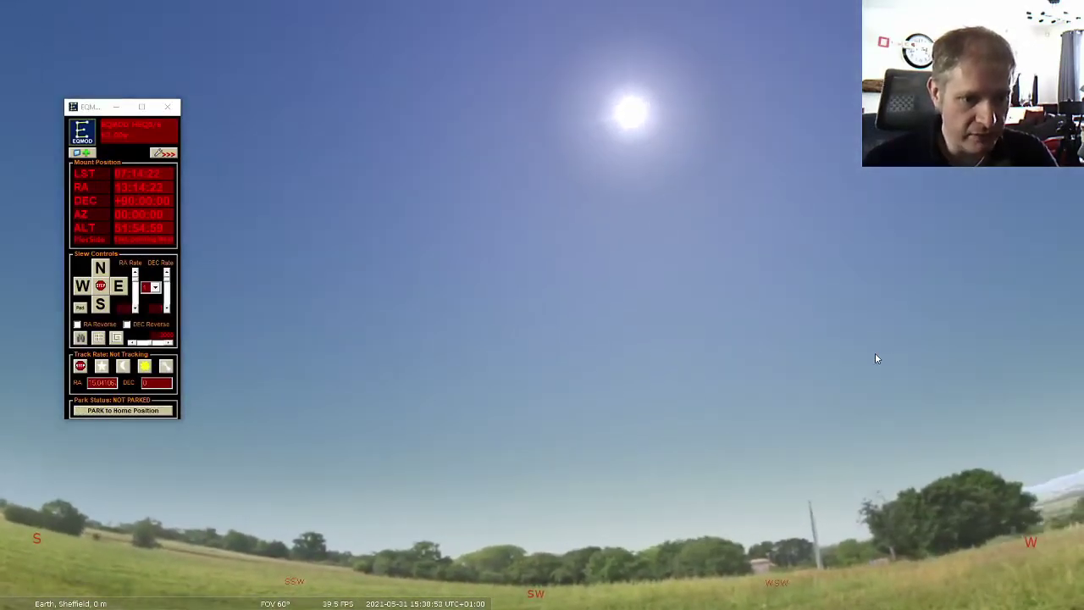
pyautogui.moveTo(876, 357); pyautogui.dragTo(483, 407)
pyautogui.moveTo(788, 334); pyautogui.dragTo(406, 363)
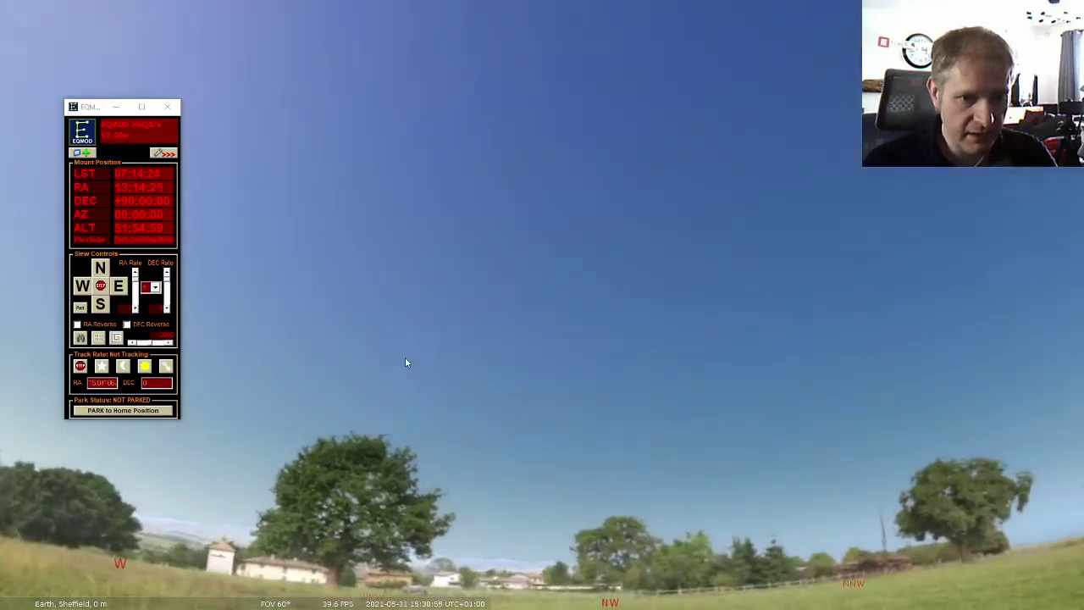
pyautogui.press('Up')
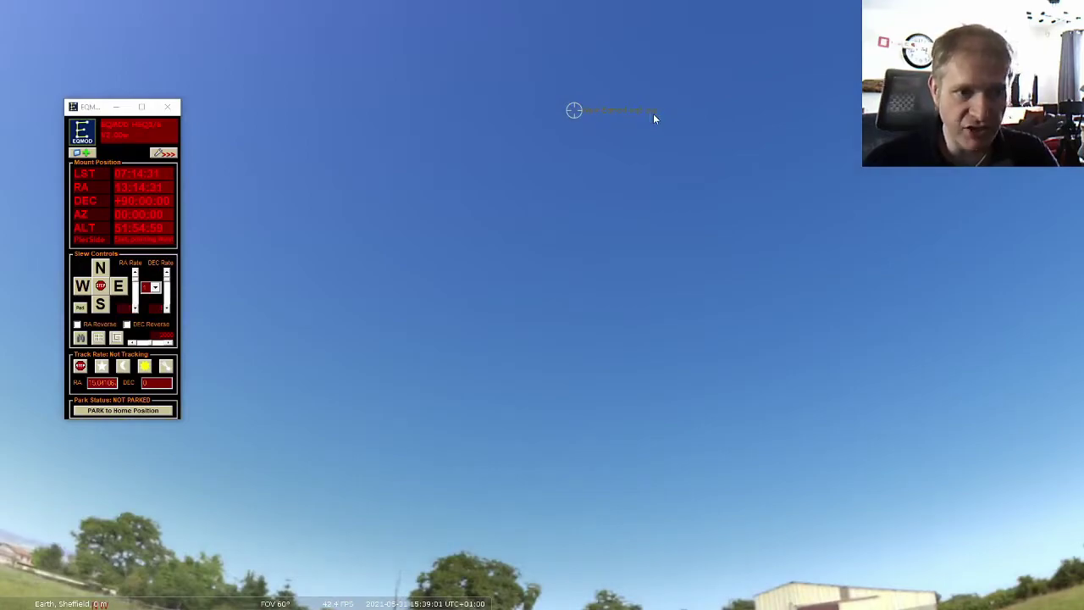
pyautogui.moveTo(491, 170); pyautogui.dragTo(909, 247)
pyautogui.moveTo(402, 259); pyautogui.dragTo(612, 150)
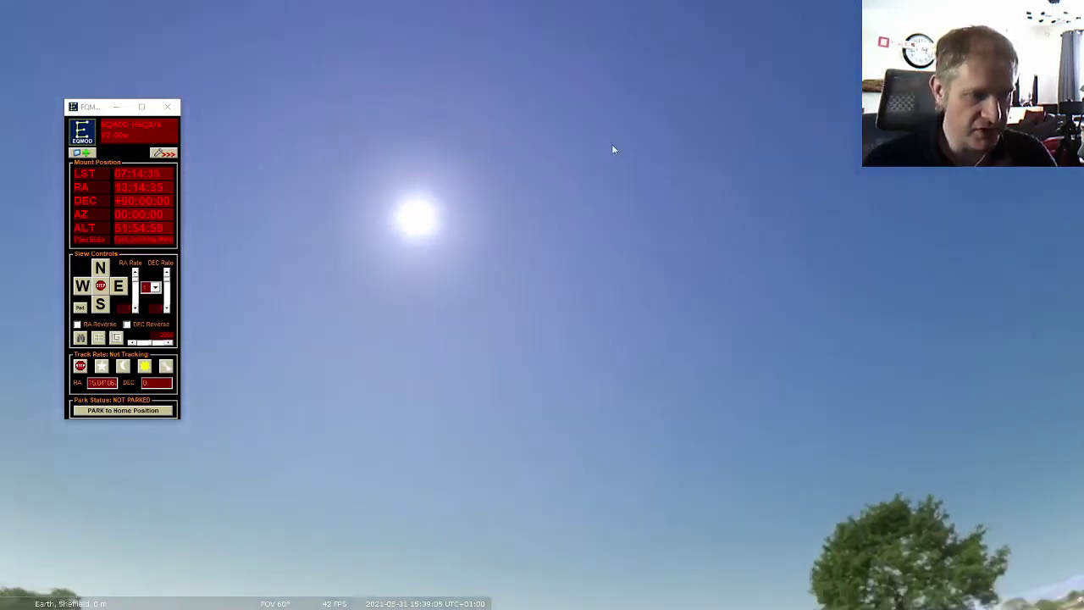
pyautogui.click(479, 211)
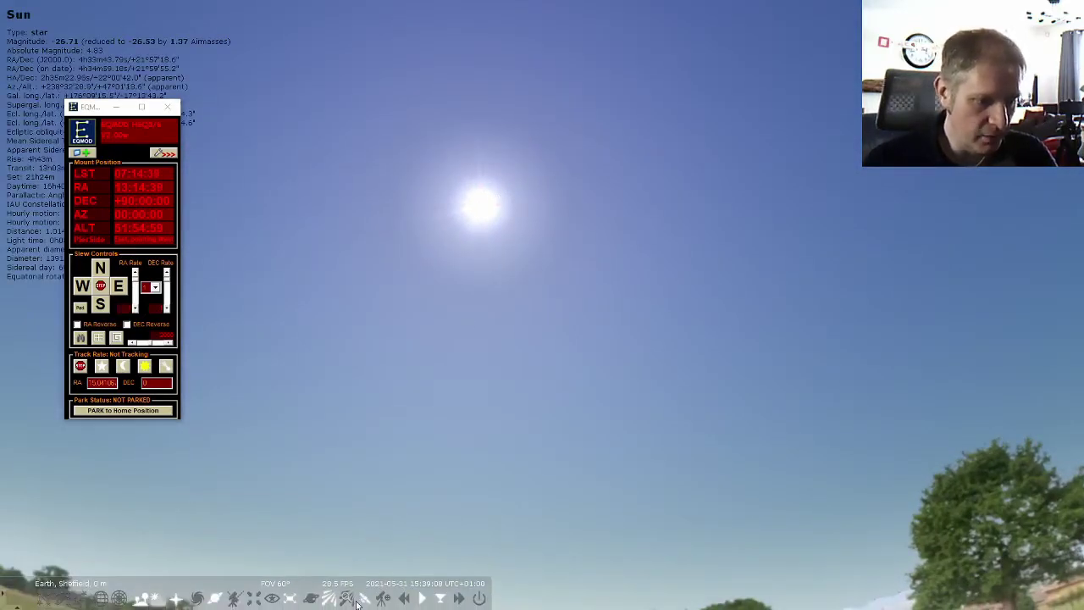
pyautogui.click(384, 600)
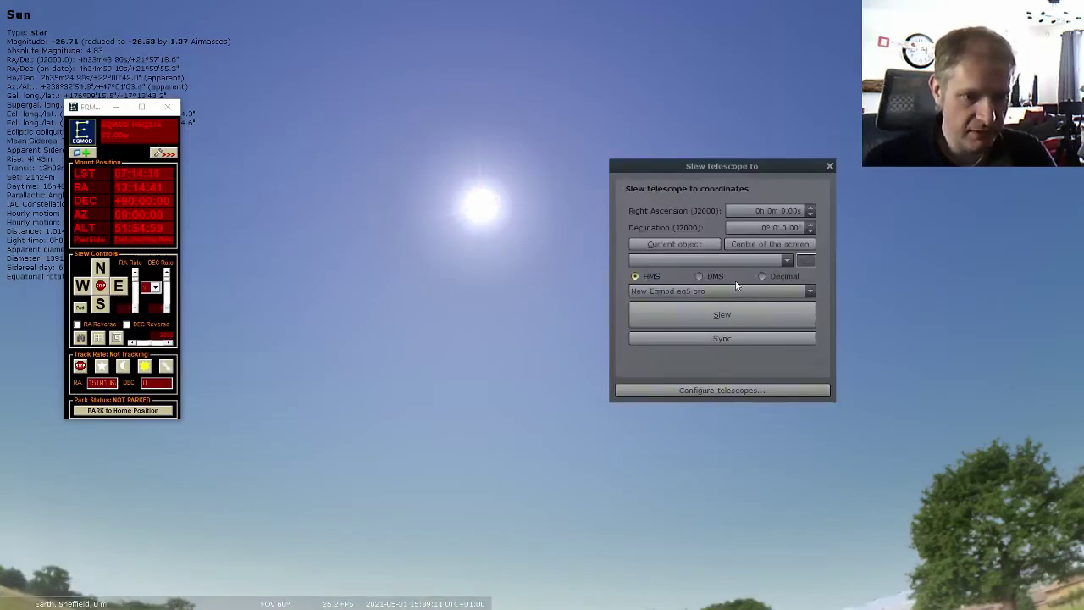
pyautogui.click(667, 245)
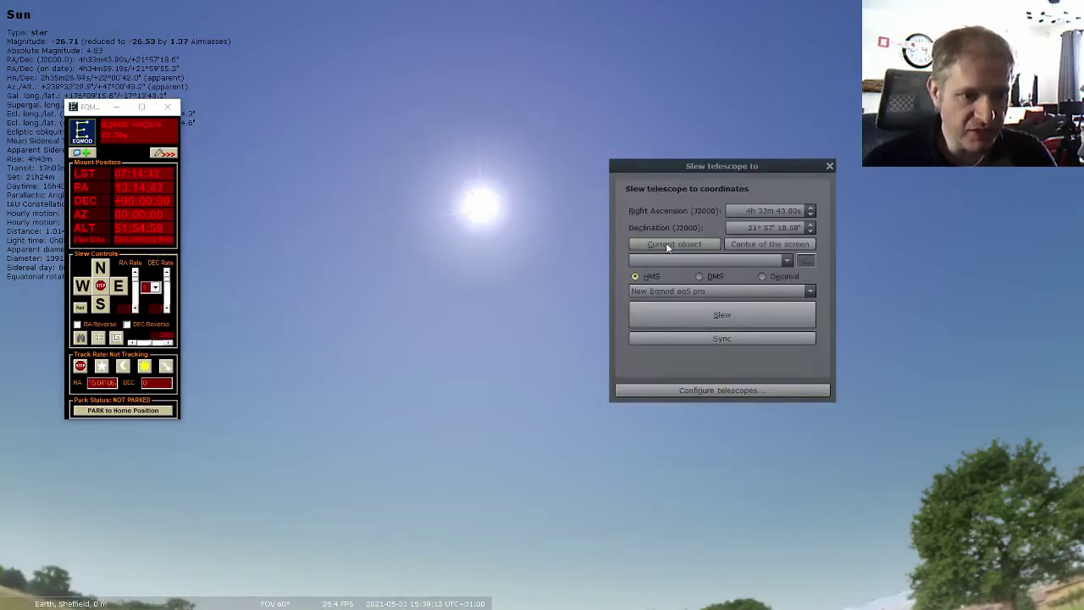
pyautogui.click(703, 325)
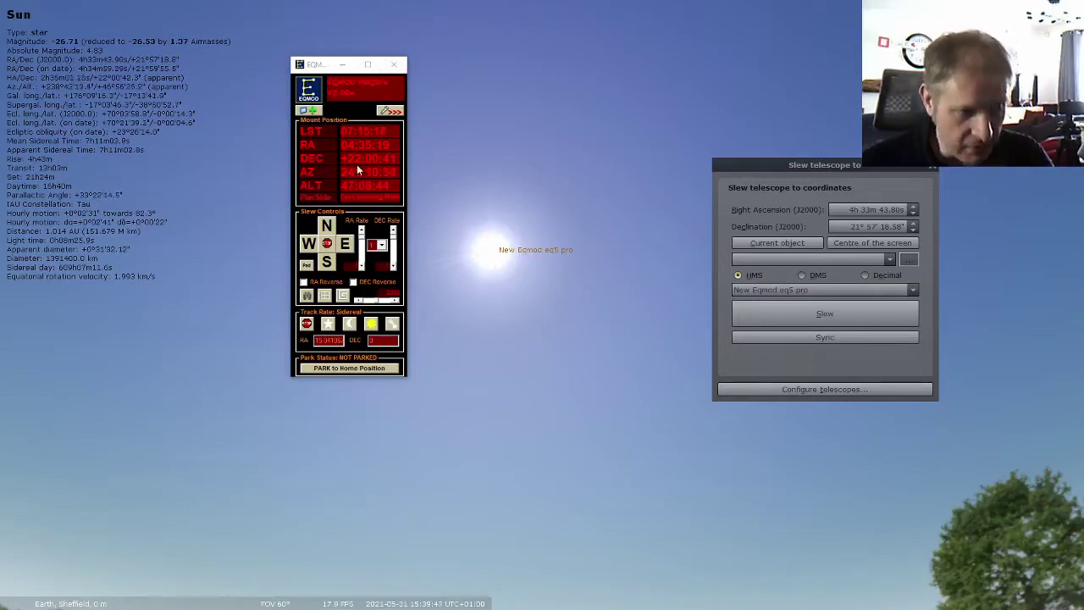
# Move the EQMOD control window slightly and display the constellation lines and labels around the Sun.
pyautogui.moveTo(327, 68); pyautogui.dragTo(314, 56)
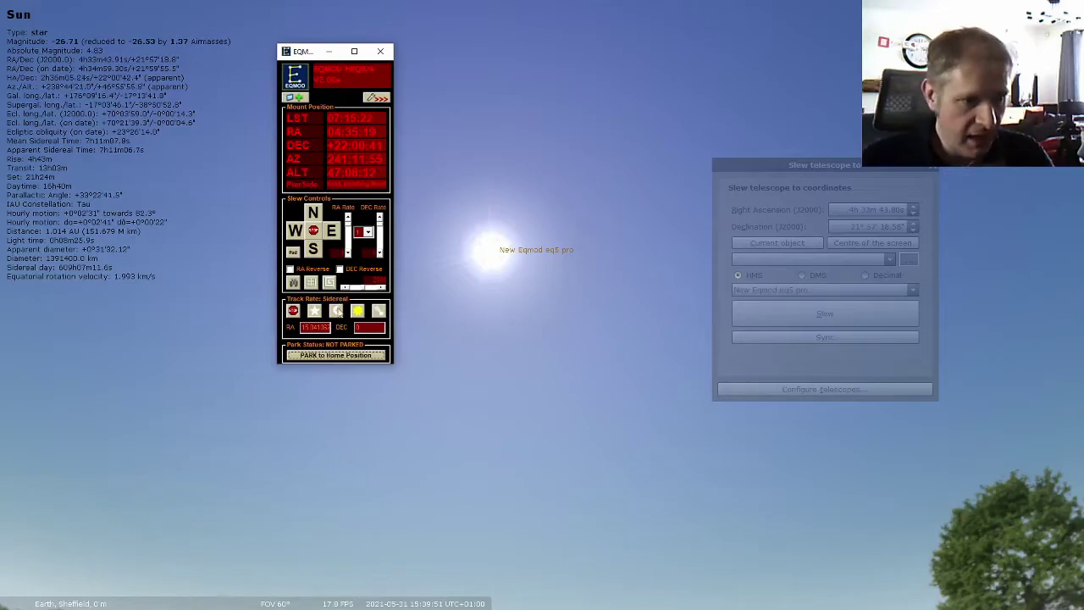
pyautogui.moveTo(517, 110)
pyautogui.mouseDown()
pyautogui.moveTo(640, 120)
pyautogui.moveTo(663, 86)
pyautogui.mouseUp()
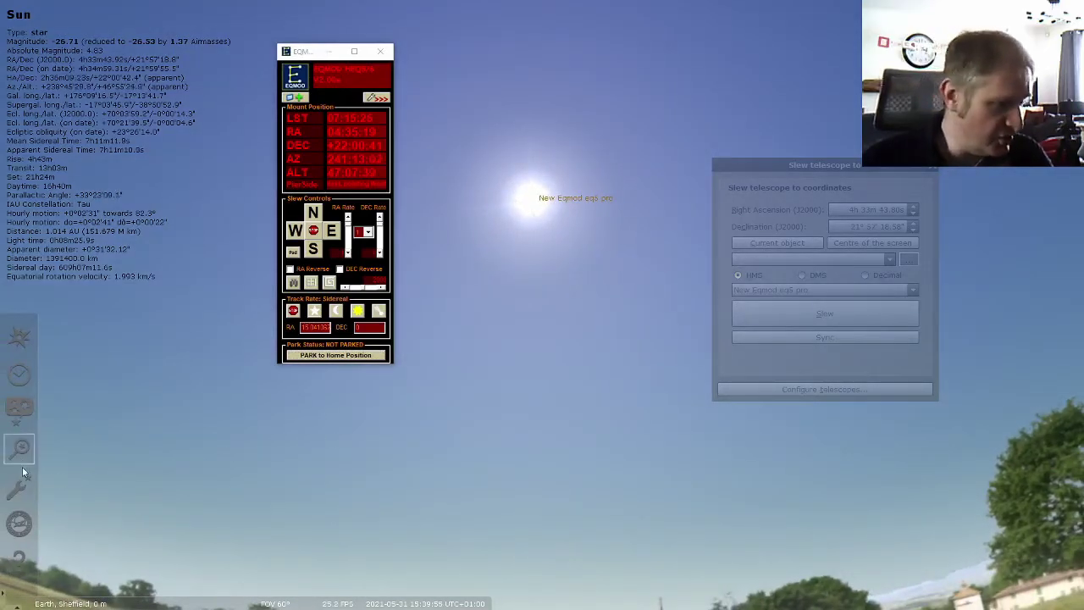
pyautogui.moveTo(126, 600)
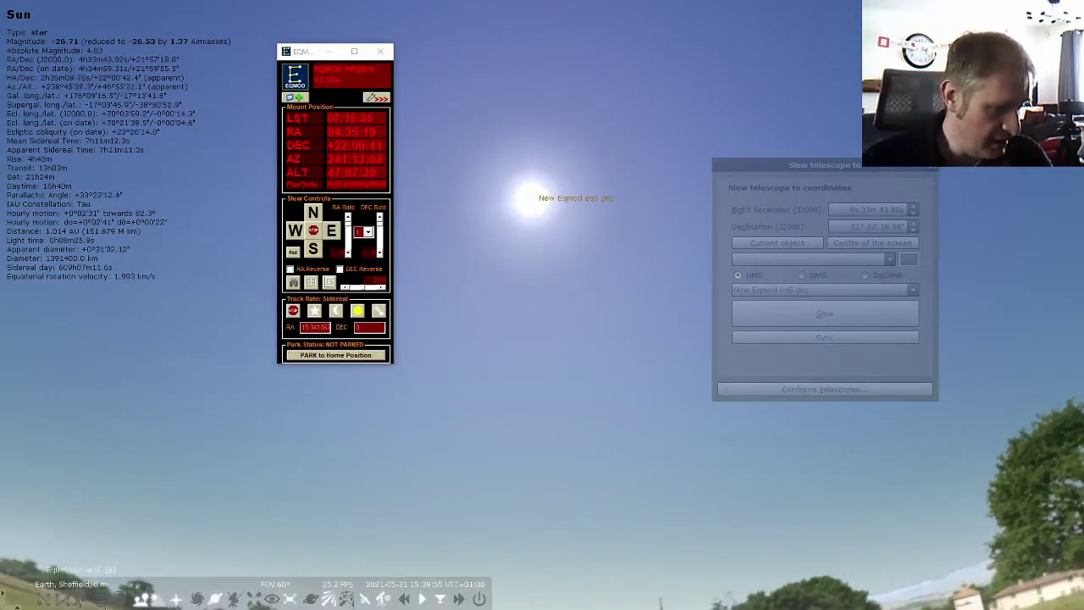
pyautogui.click(45, 599)
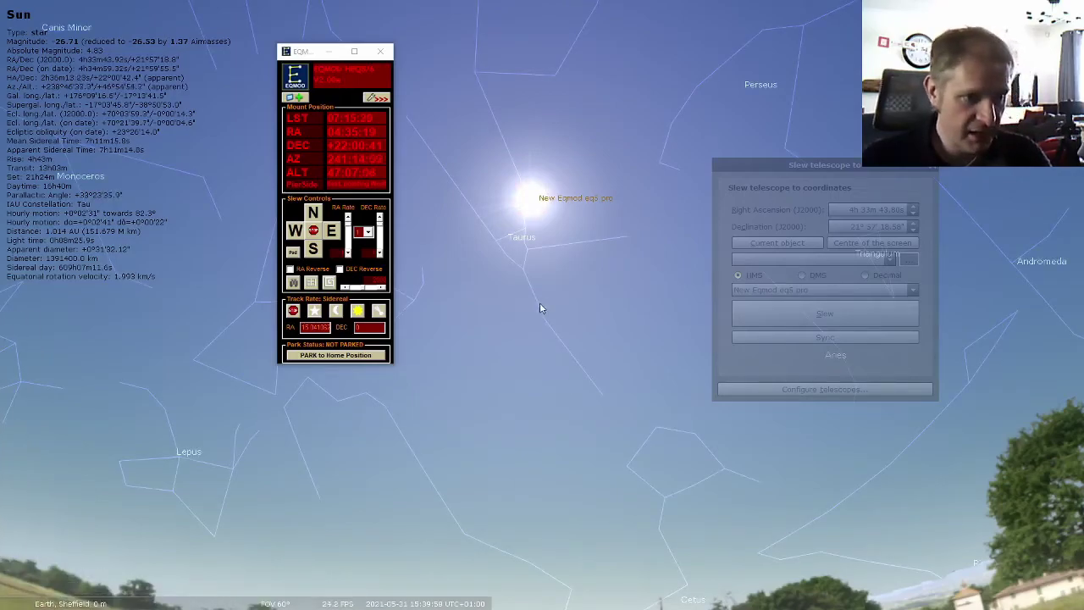
pyautogui.moveTo(517, 325); pyautogui.dragTo(497, 315)
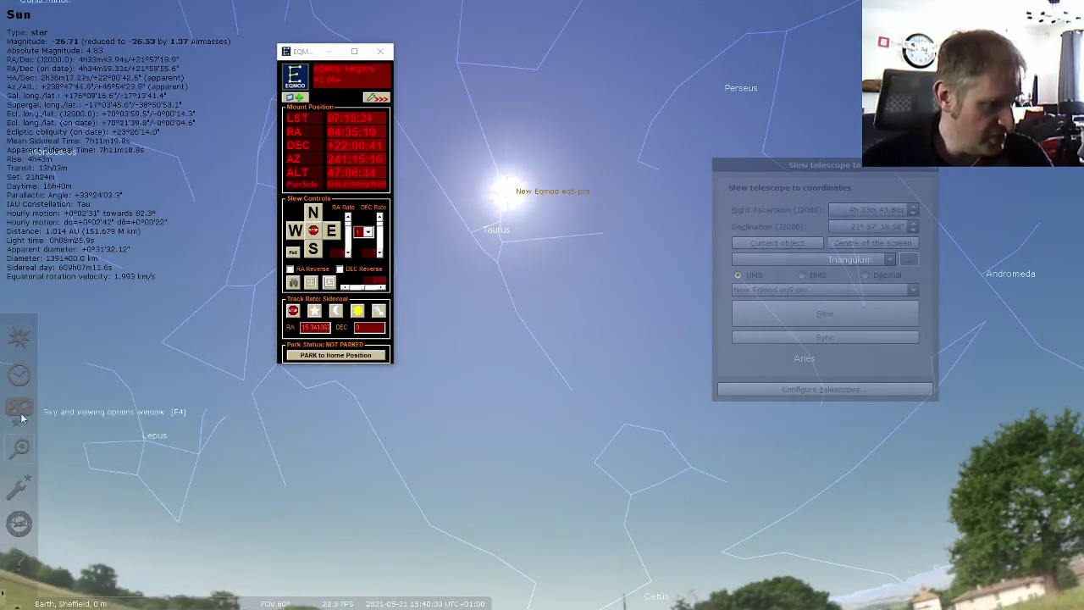
# Find M42 in the object search, slew the telescope to its coordinates, and shift the slew and EQMOD windows apart.
pyautogui.click(22, 450)
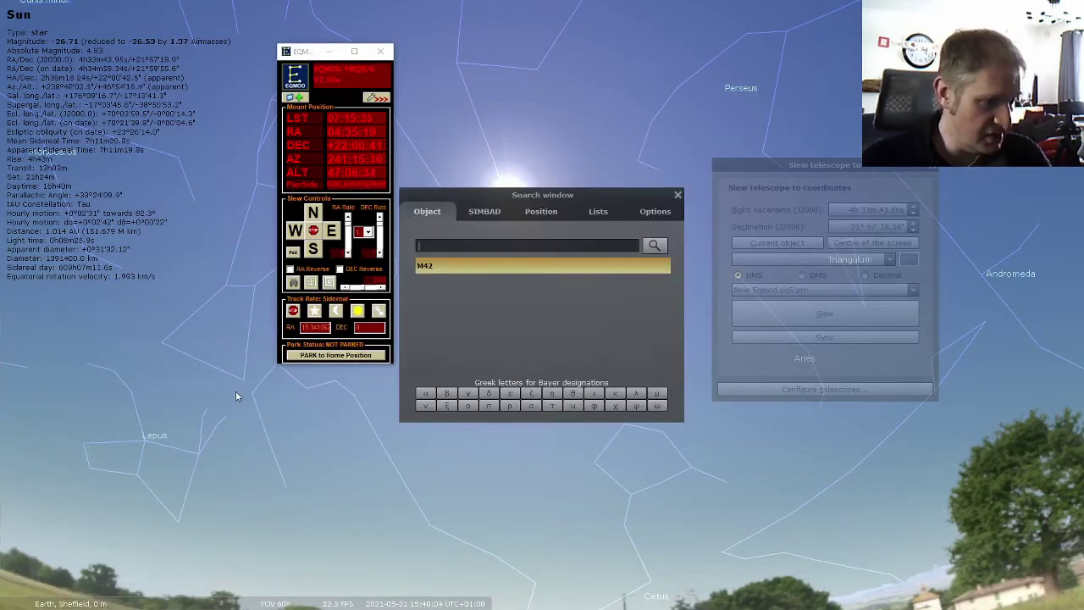
pyautogui.click(519, 269)
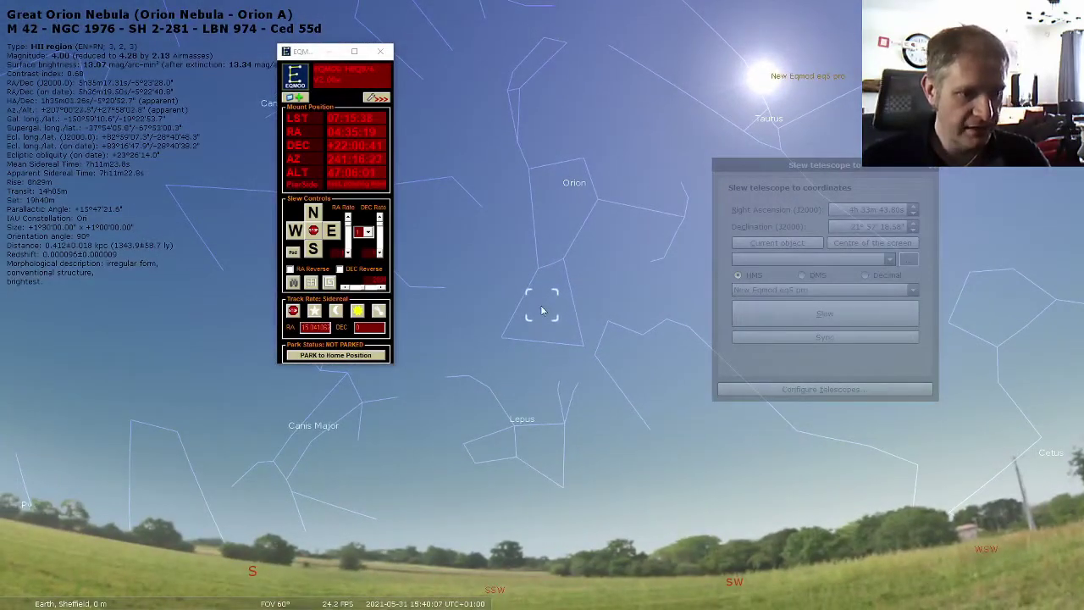
pyautogui.click(814, 164)
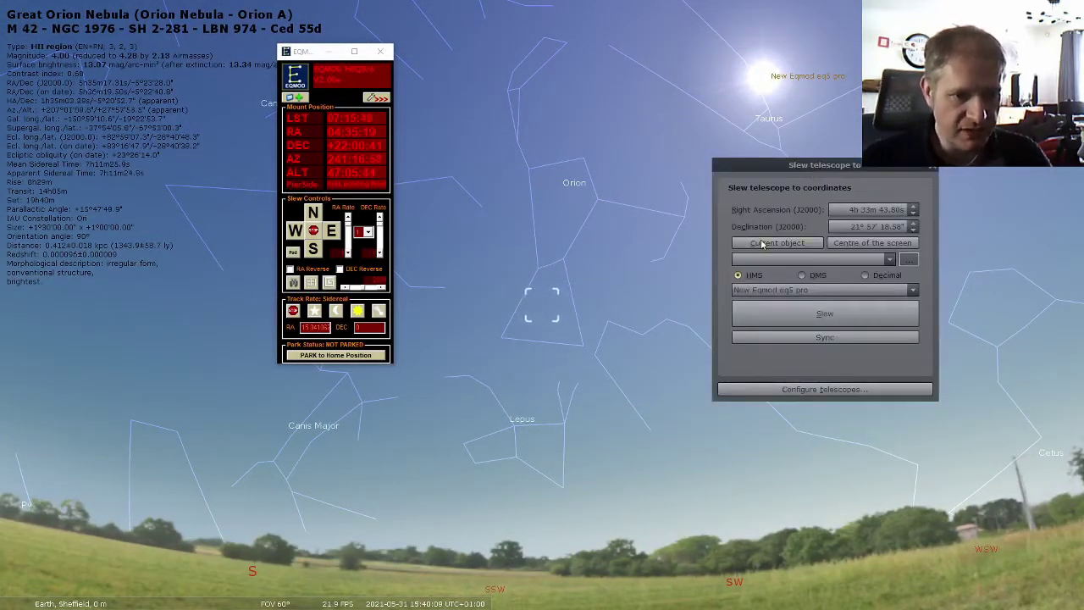
pyautogui.click(762, 244)
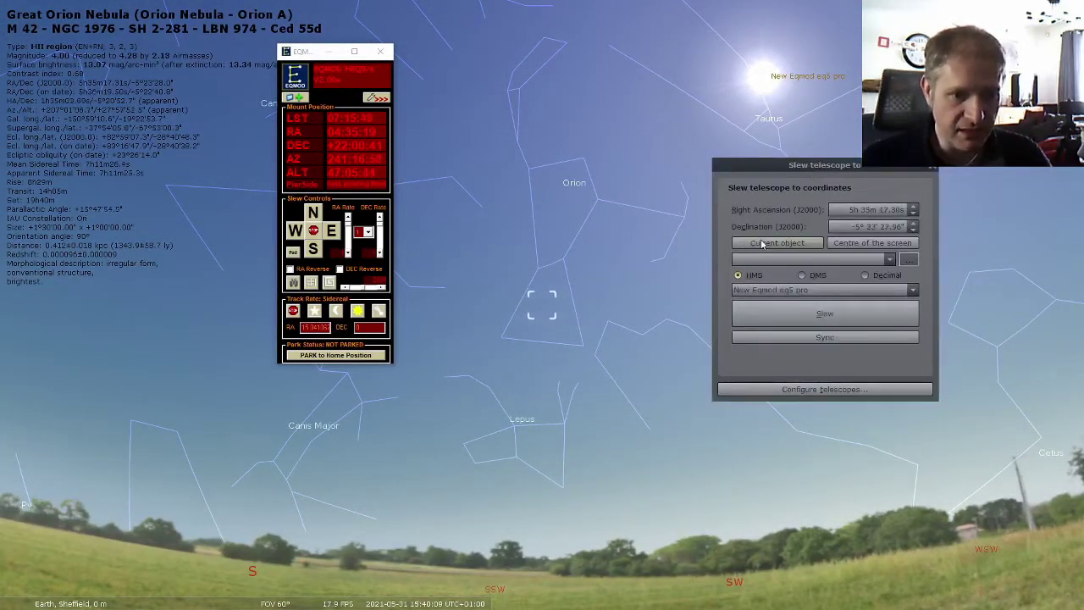
pyautogui.click(757, 312)
pyautogui.moveTo(883, 167); pyautogui.dragTo(941, 186)
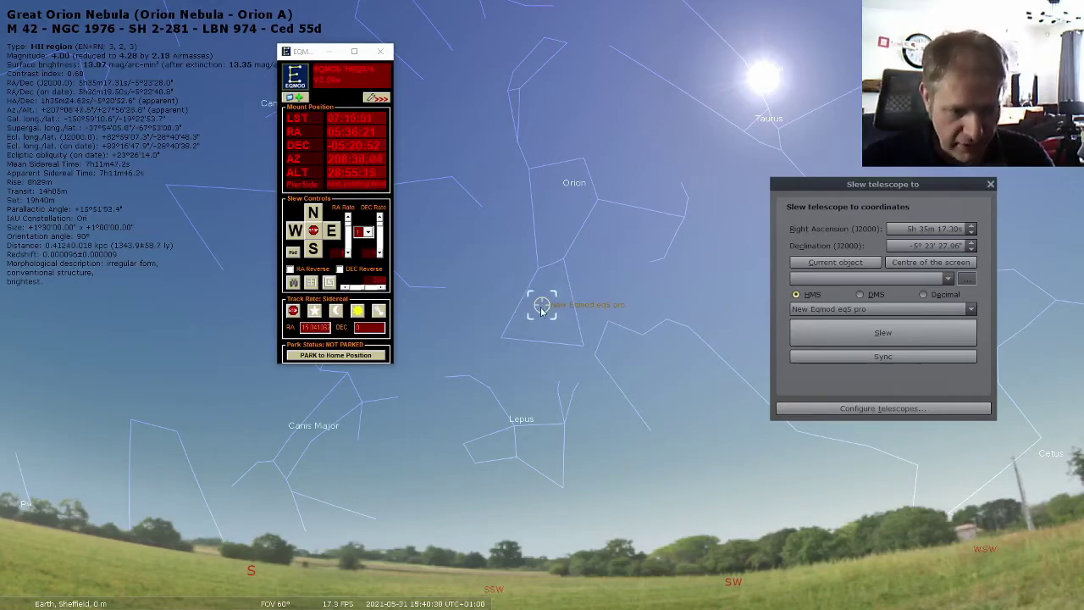
pyautogui.moveTo(334, 46); pyautogui.dragTo(315, 44)
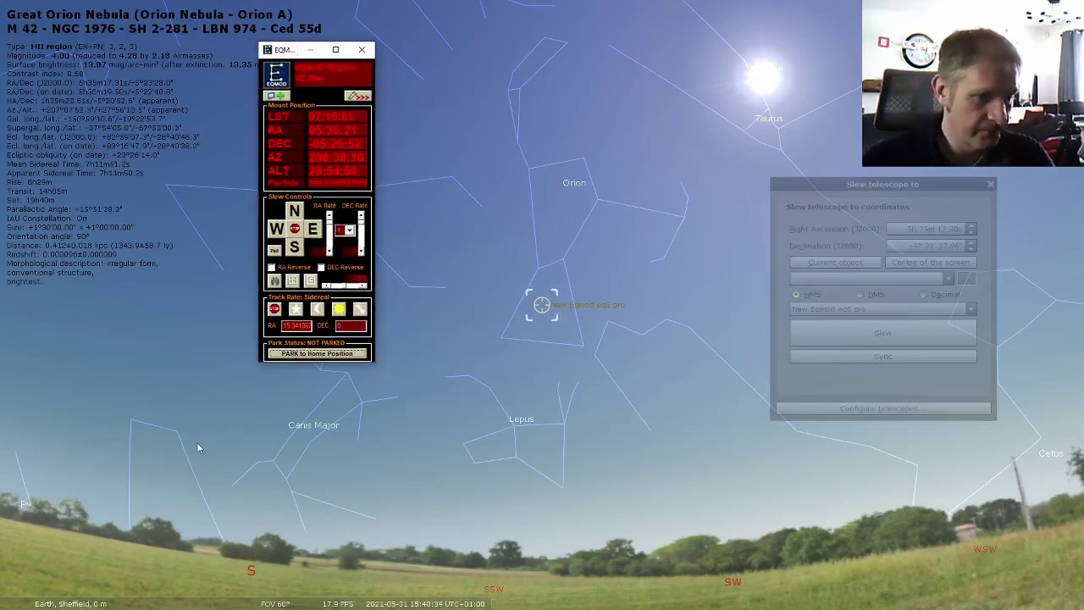